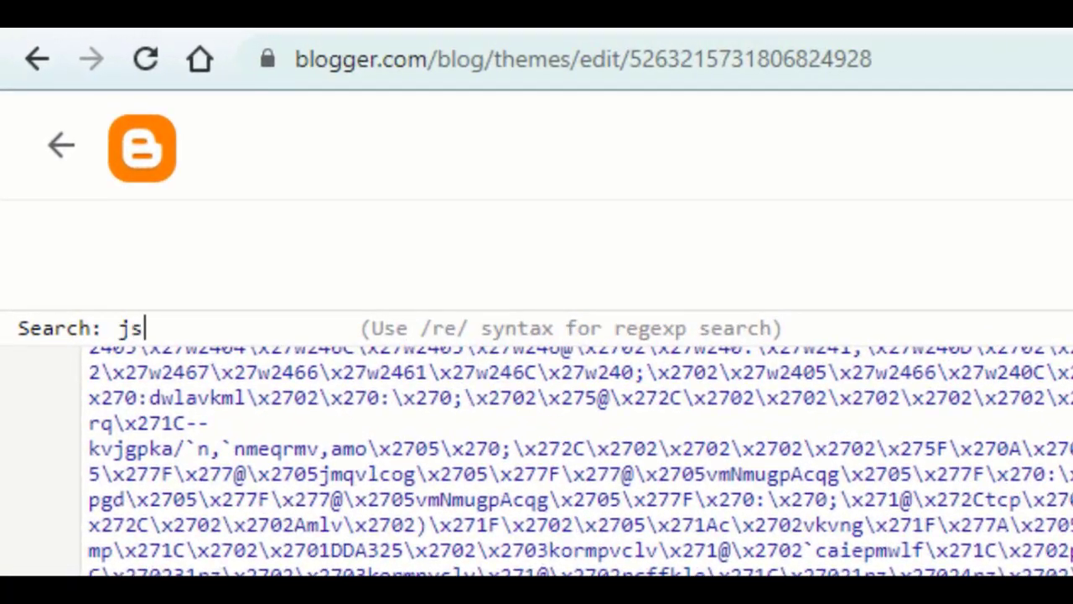
Search the theme code for 'json' and jump to the jsonstore endpoint line
text(on)
key(Return)
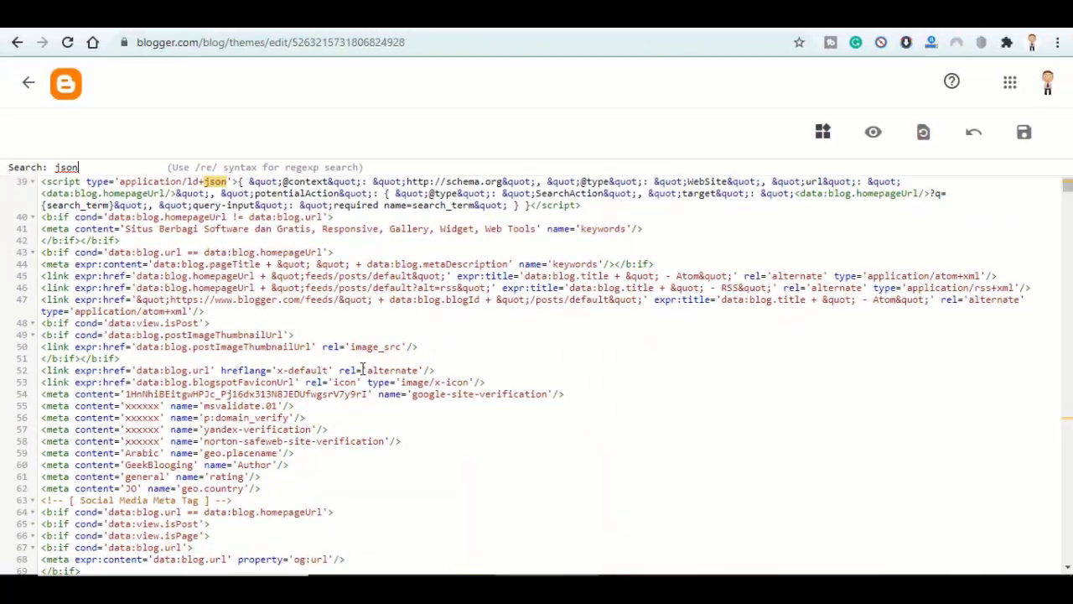
key(Return)
key(Return)
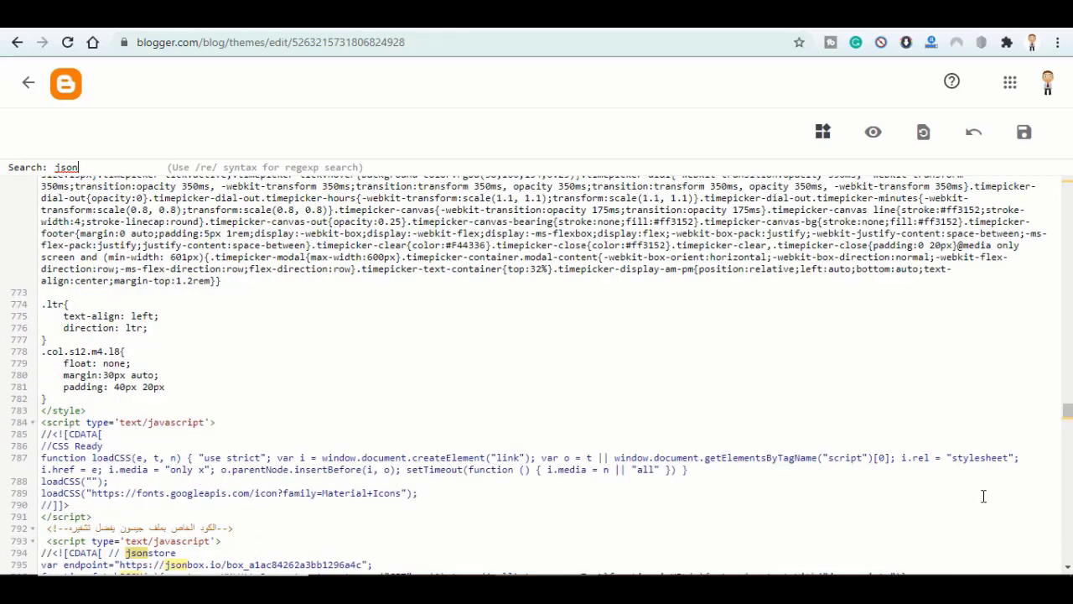
click(1068, 568)
scroll(1068, 567, down, 3)
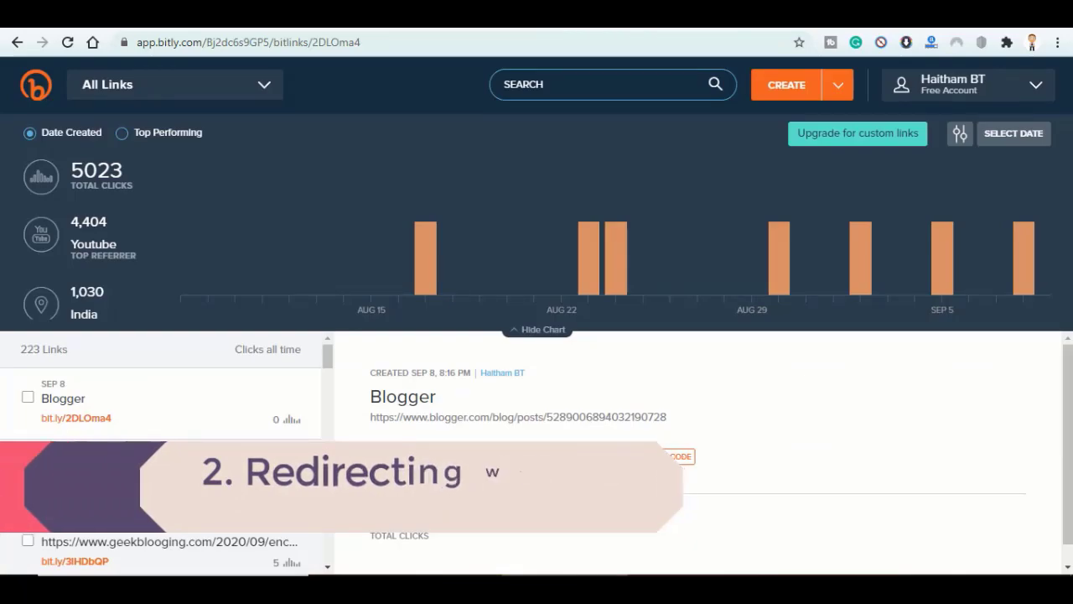
Shorten the pasted Blogger posts page address into the bit.ly/2FfCXQ3 link
key(b)
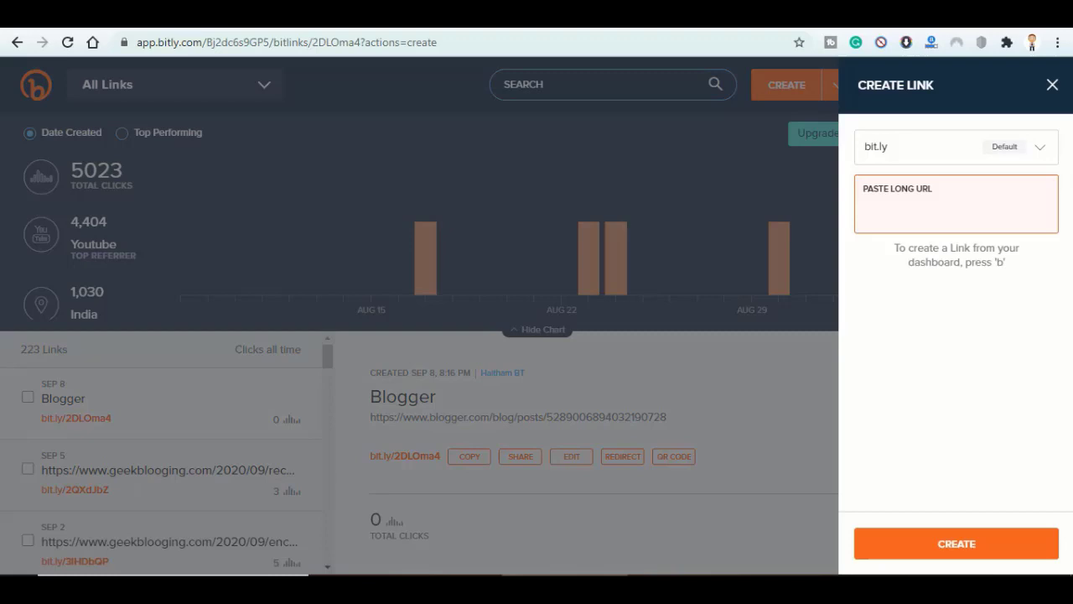
key(ctrl+v)
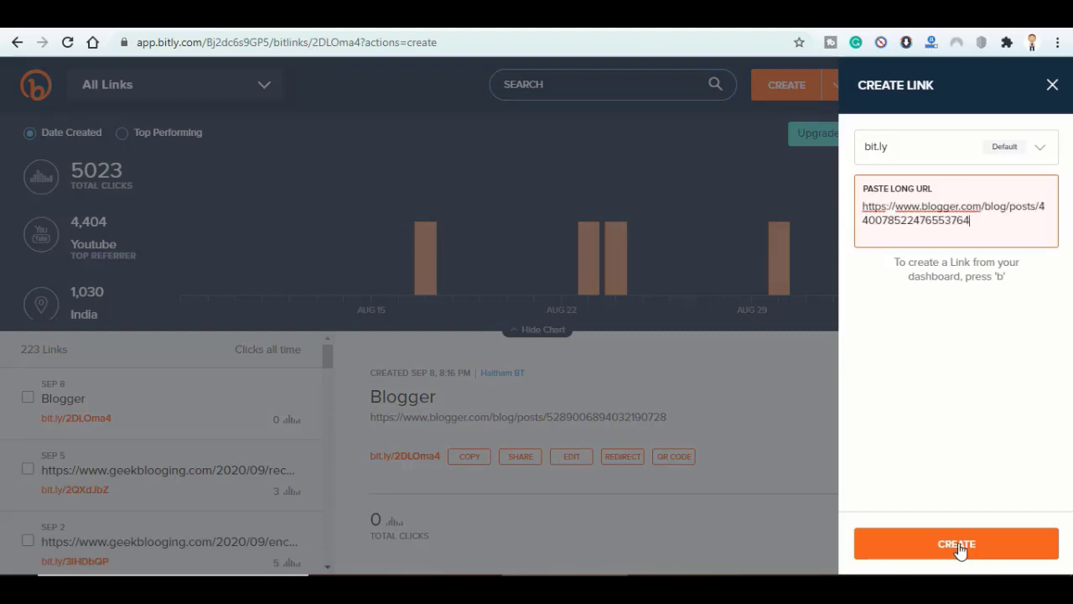
click(960, 545)
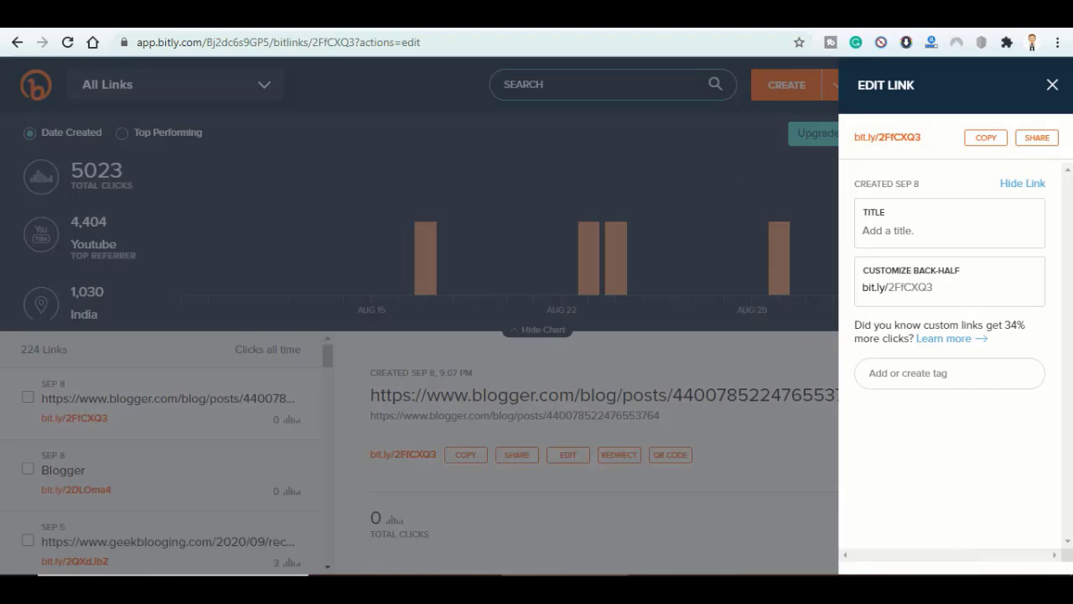
Create a new blog titled 'redirecting2' at the address geekredi.blogspot.com
key(ctrl+Tab)
click(181, 135)
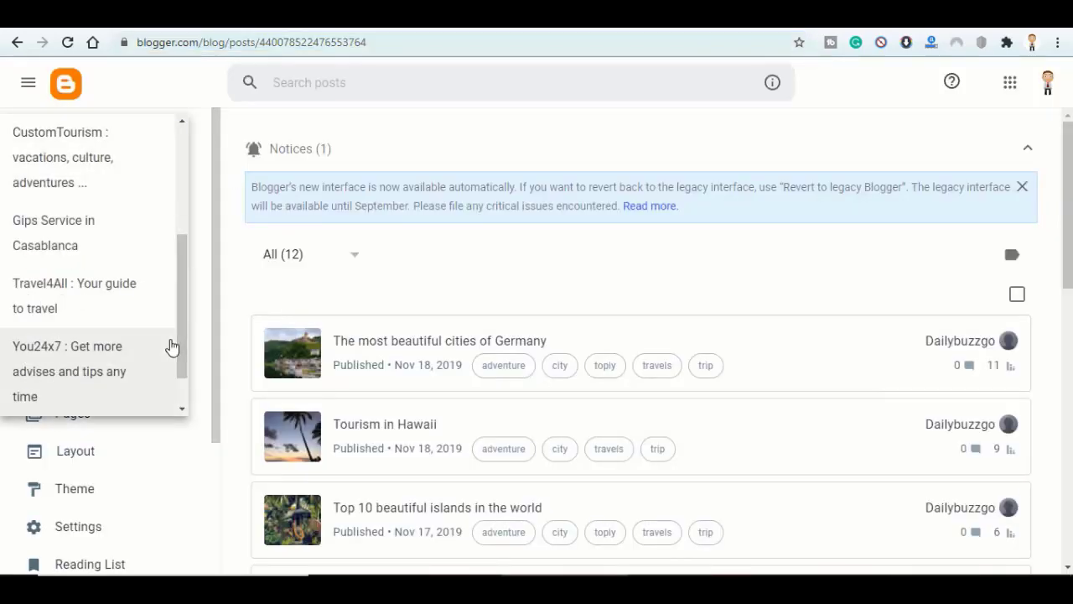
scroll(180, 345, down, 1)
click(74, 400)
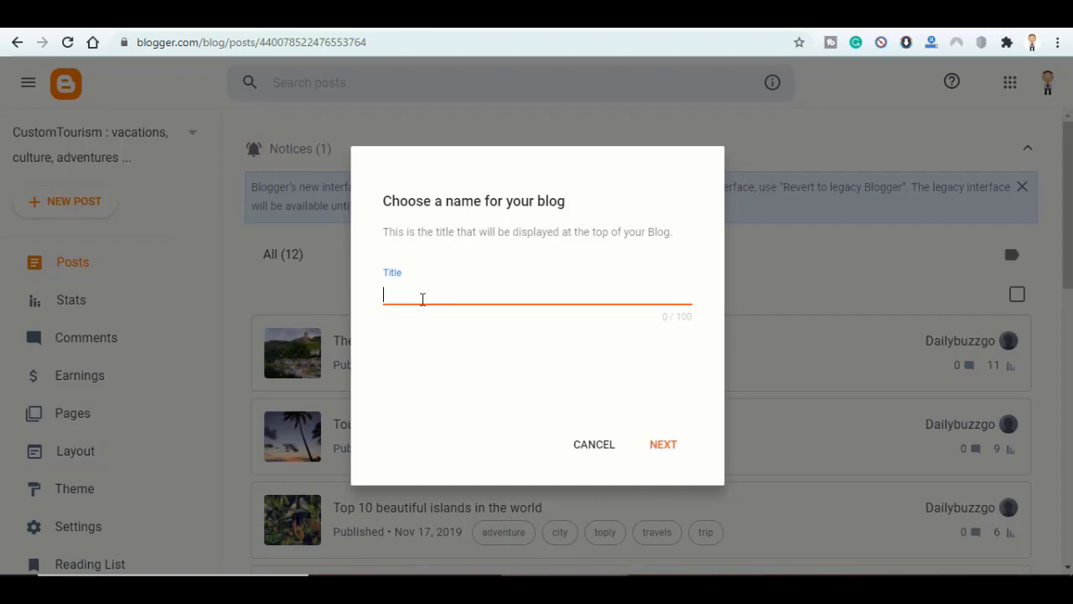
text(redirecting2)
click(660, 445)
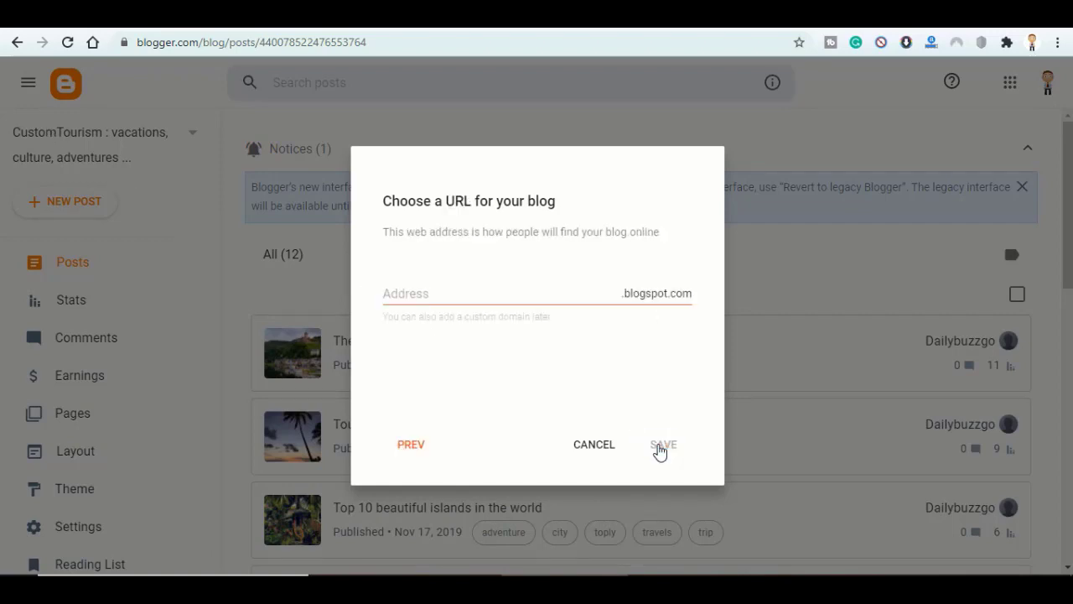
click(475, 293)
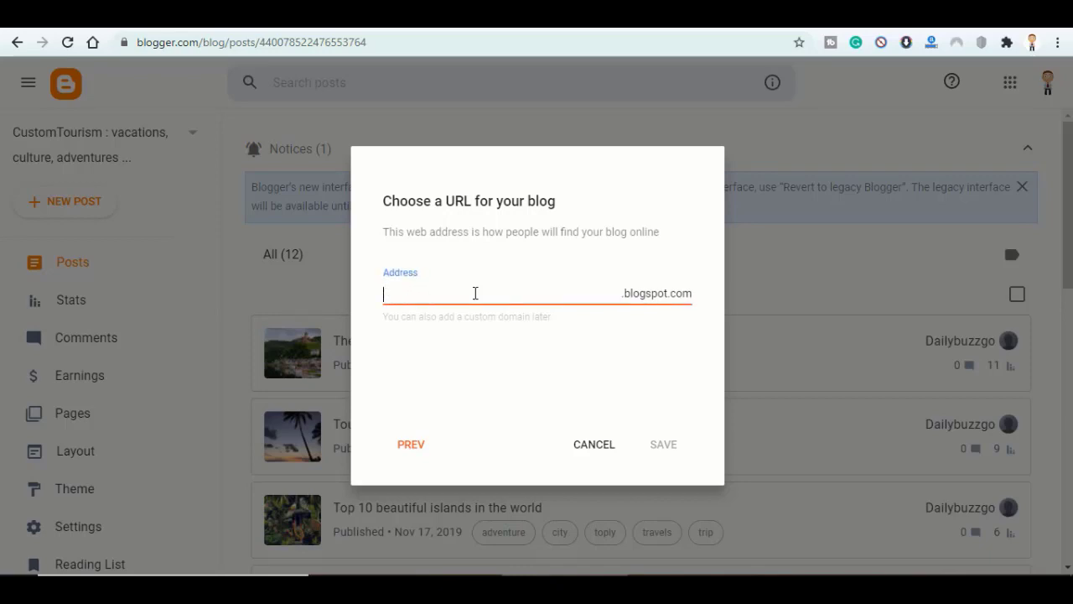
text(geekredi)
click(664, 445)
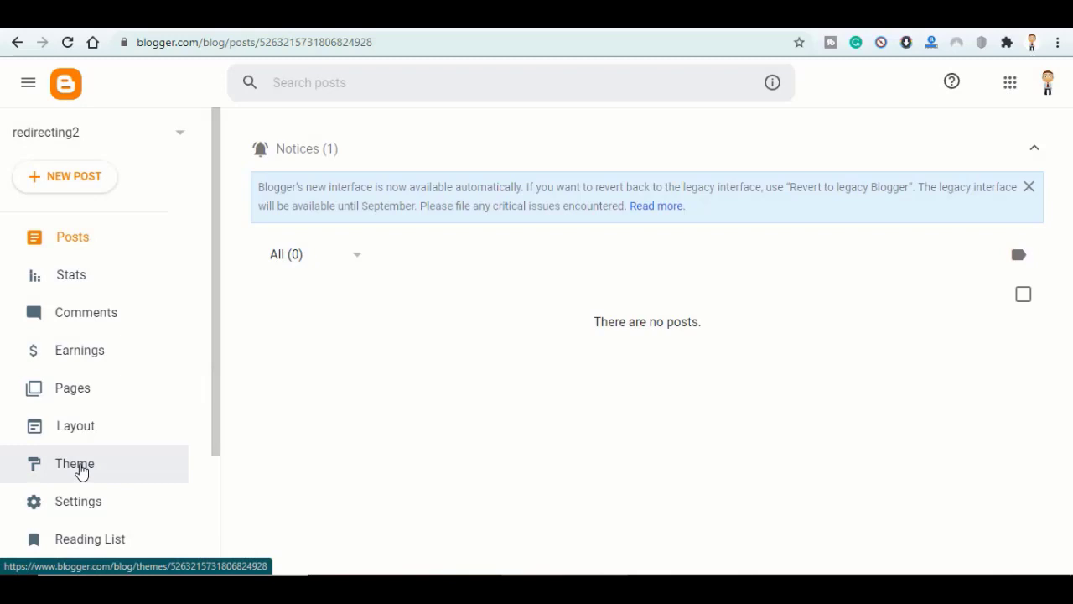
Open Edit HTML for the new blog's theme from the Theme page's options menu
click(81, 470)
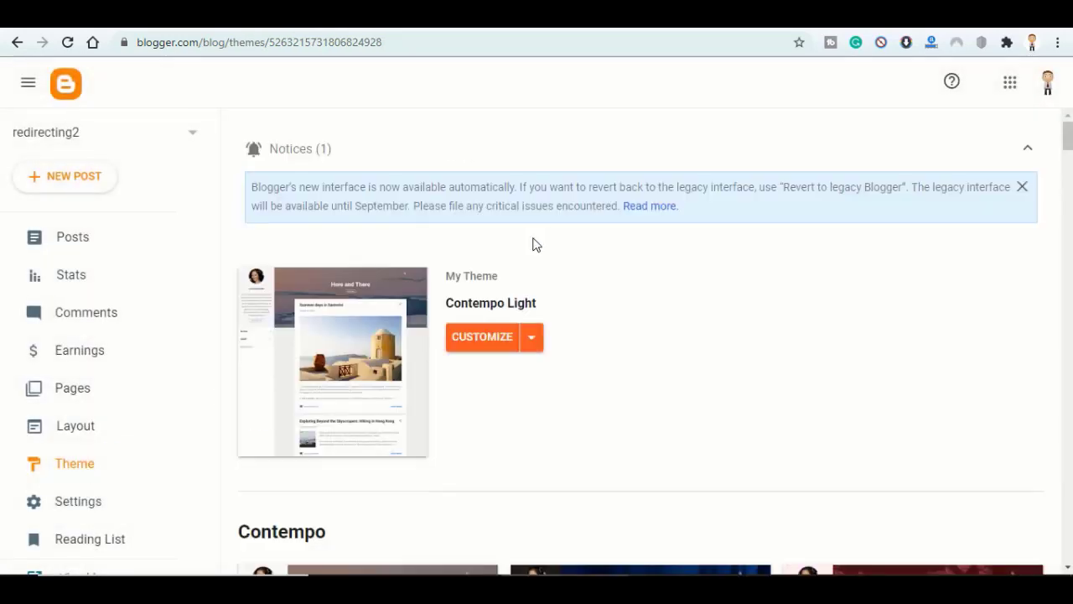
click(532, 338)
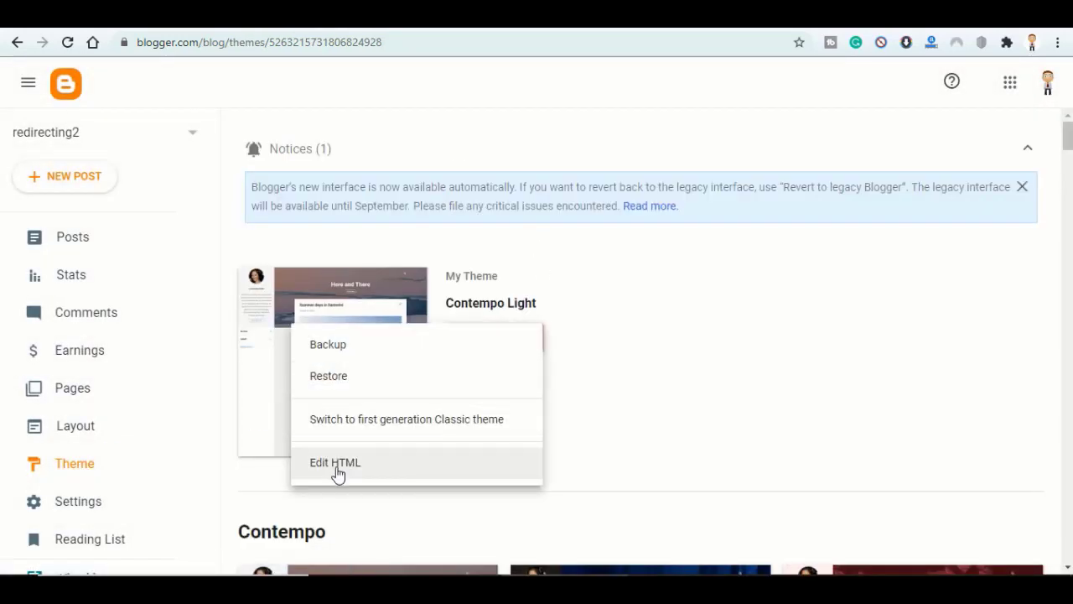
click(338, 475)
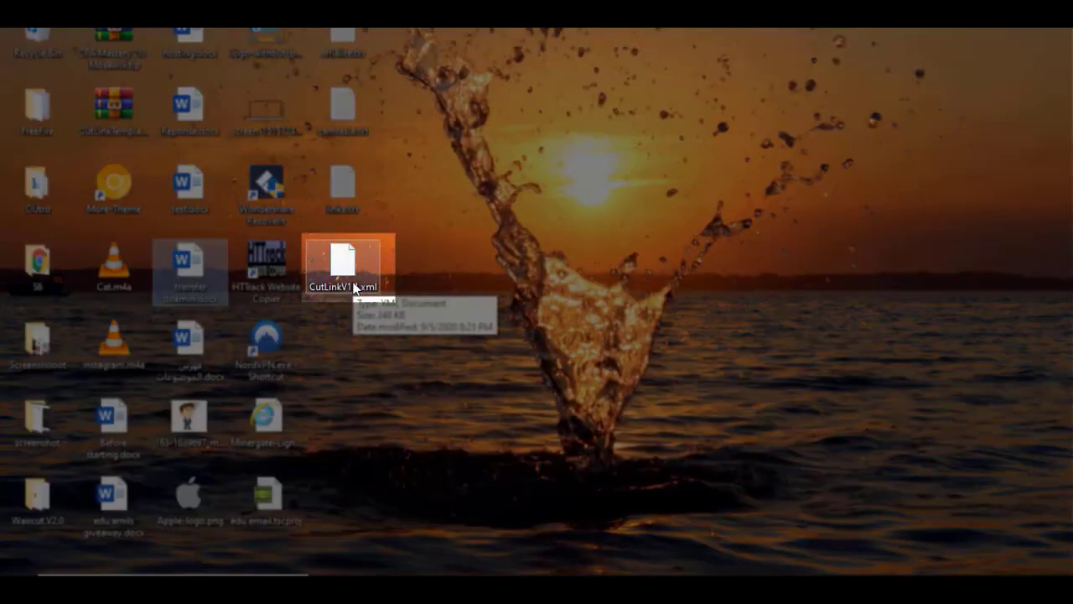
Open CutLinkV1.1.xml in Notepad and copy all of its template code
click(341, 264)
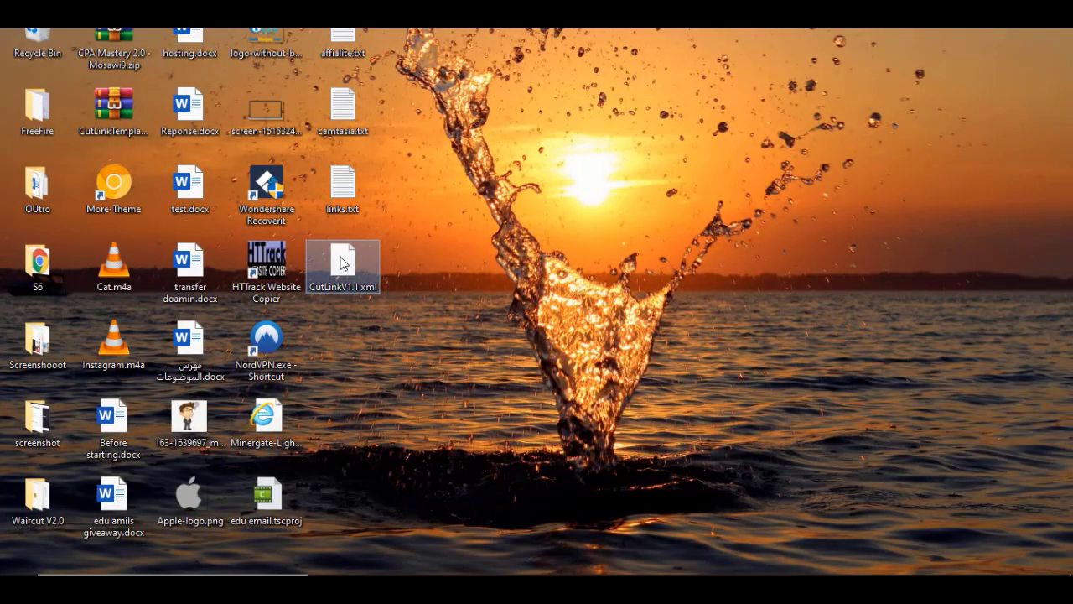
right_click(340, 263)
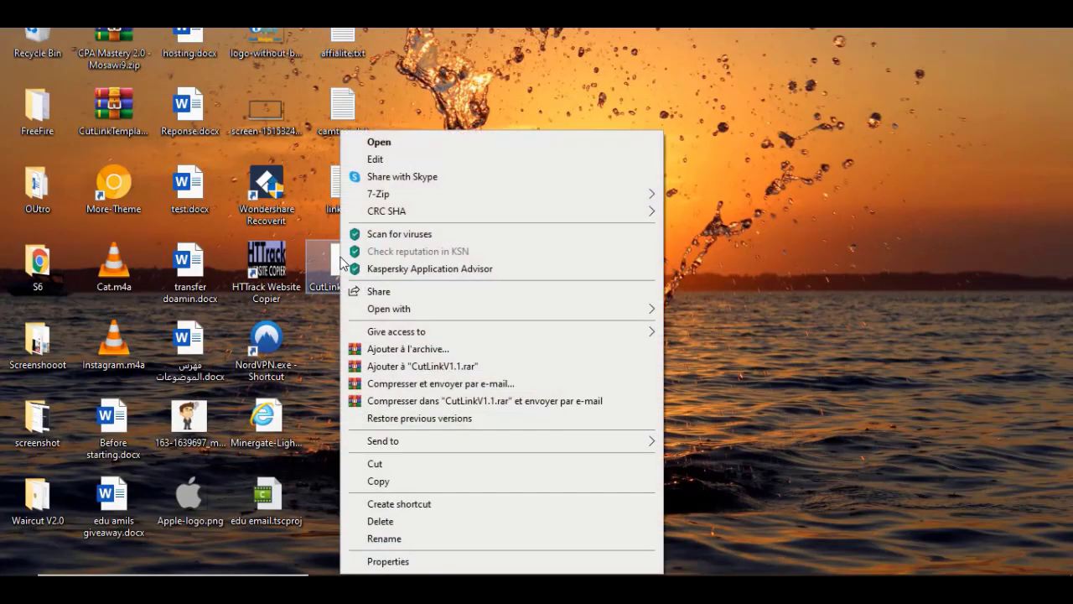
mouse_move(652, 317)
click(704, 327)
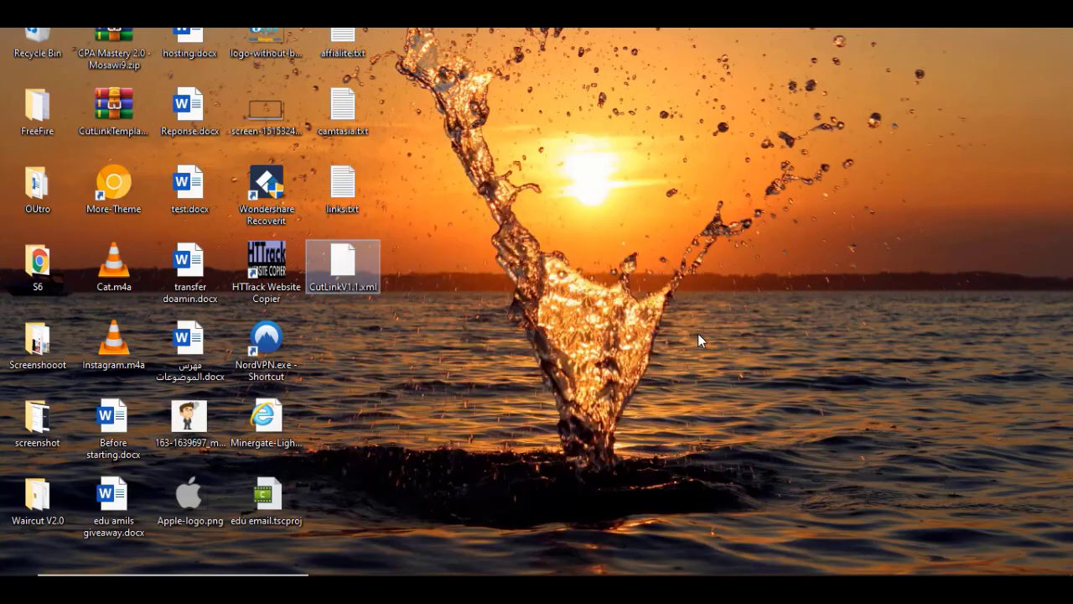
click(559, 325)
key(ctrl+a)
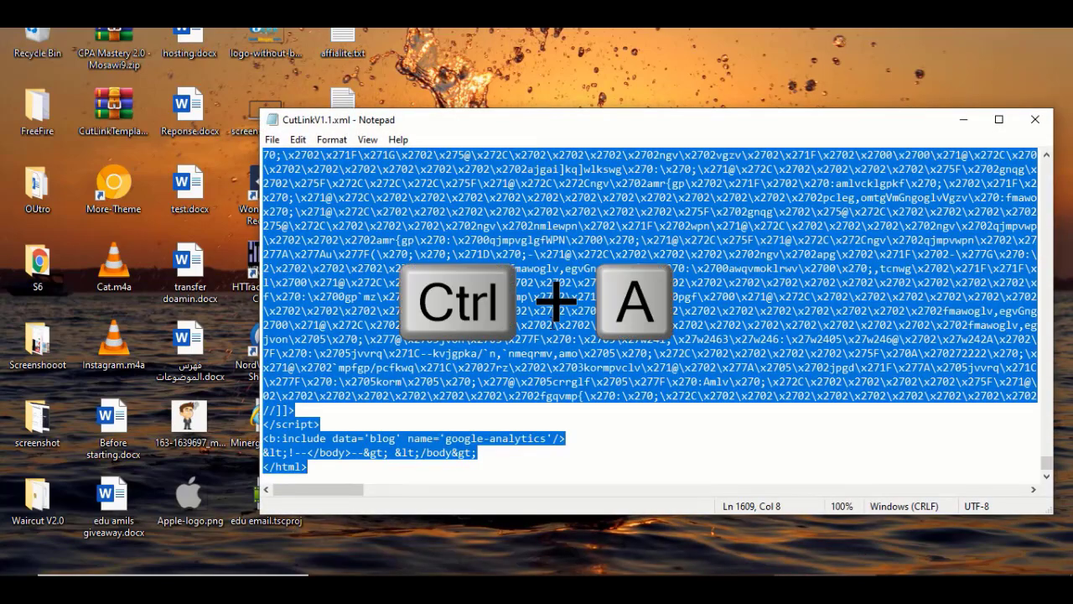
key(ctrl+c)
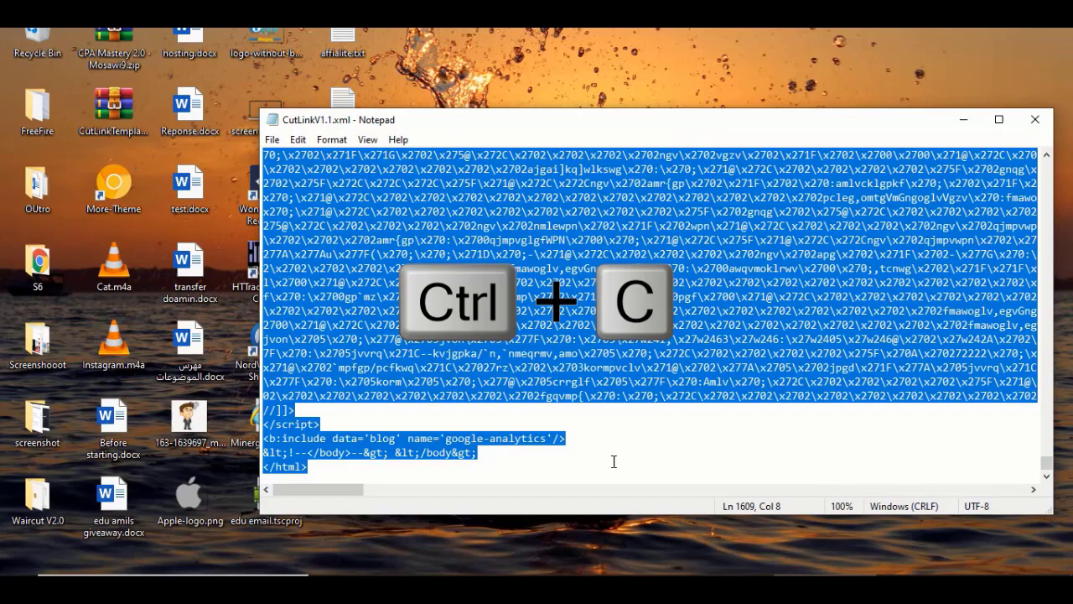
click(545, 576)
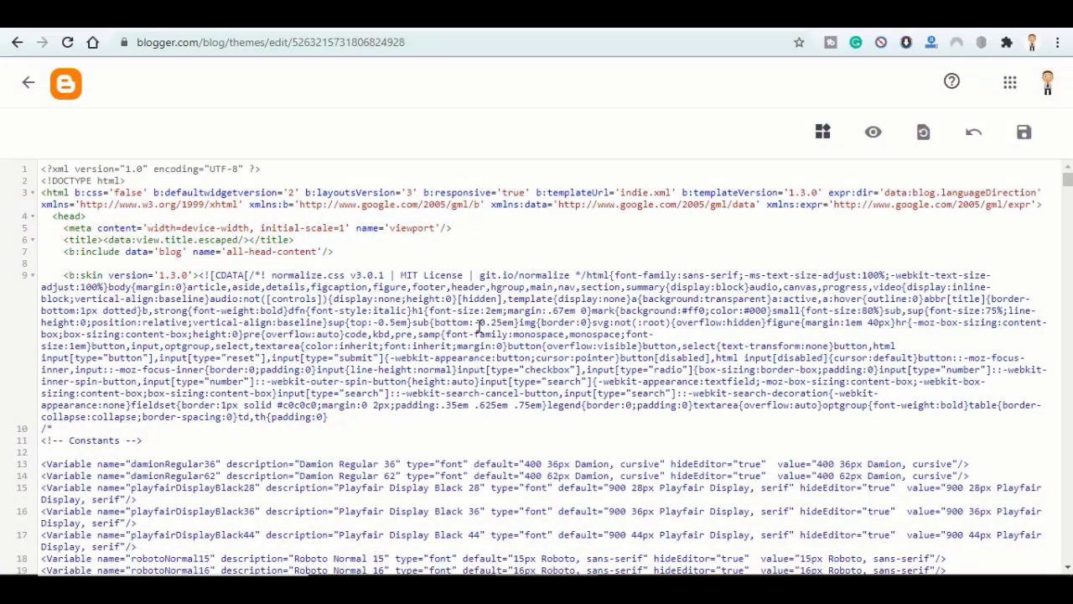
Overwrite the entire theme code with the copied CutLinkV1.1 template and save it
key(ctrl+a)
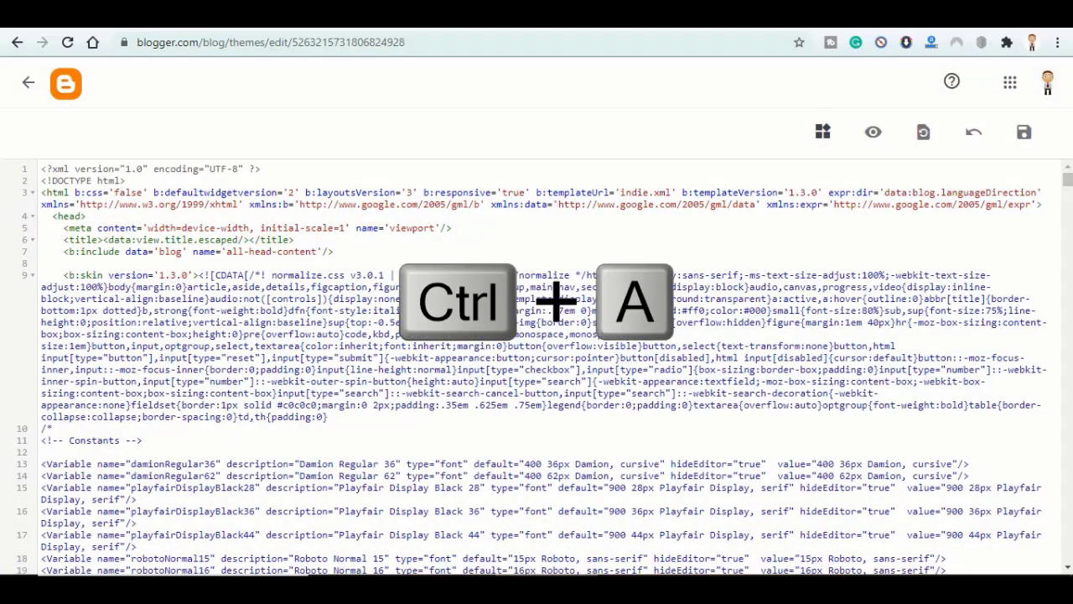
key(ctrl+v)
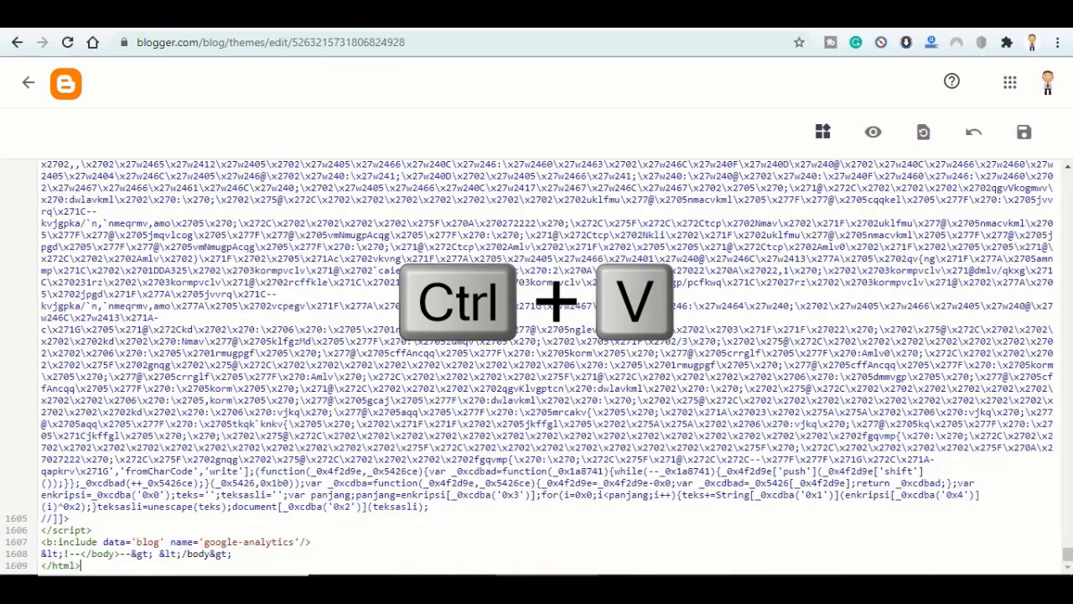
click(1024, 131)
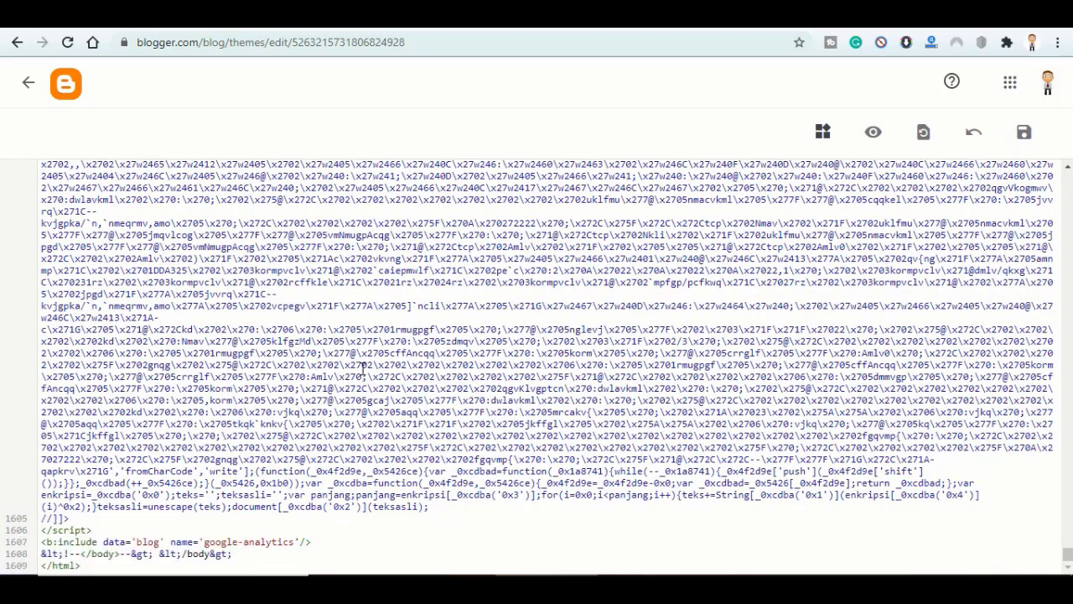
Search the theme code for 'json' to reach the jsonstore script
key(ctrl+f)
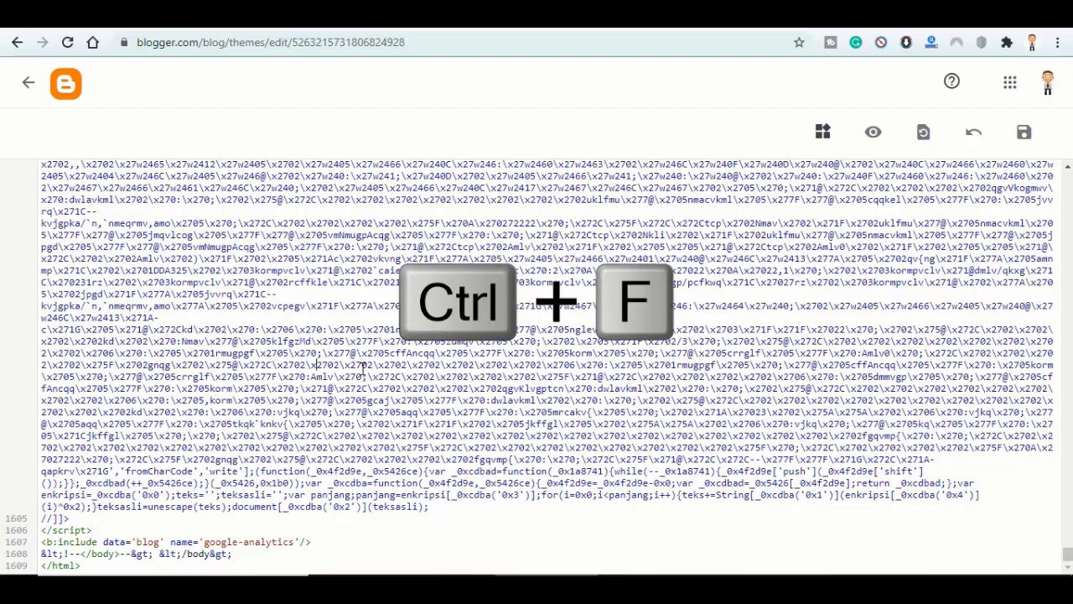
key(ctrl+f)
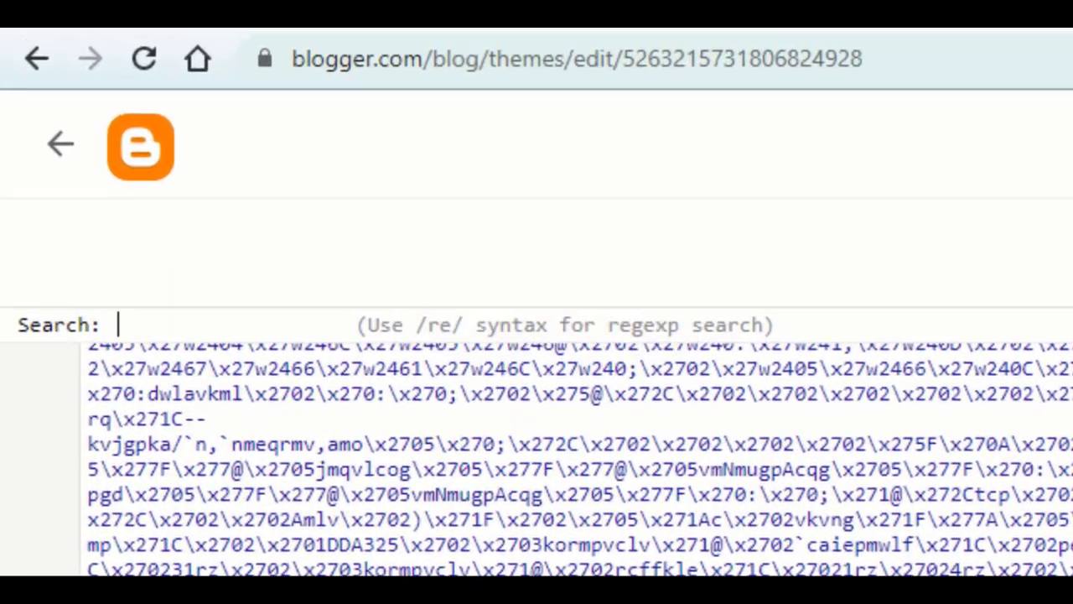
text(json)
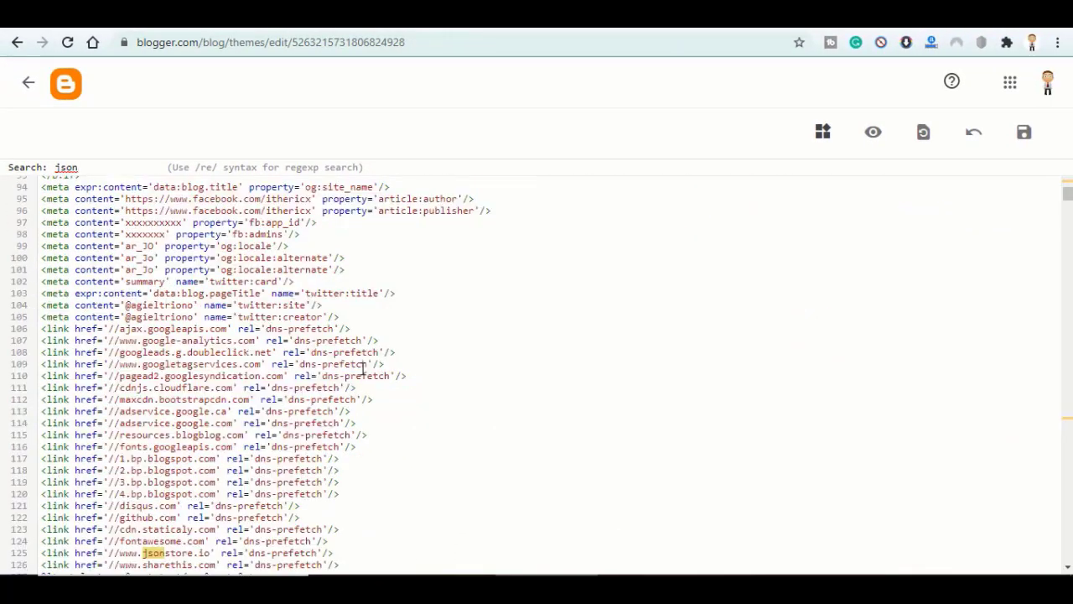
key(Return)
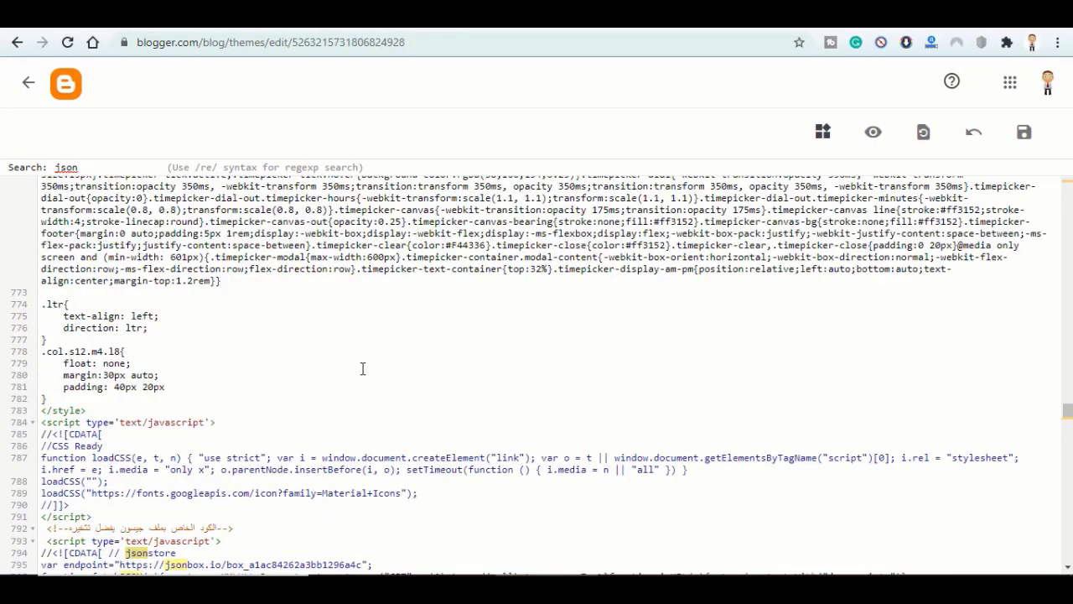
click(1069, 568)
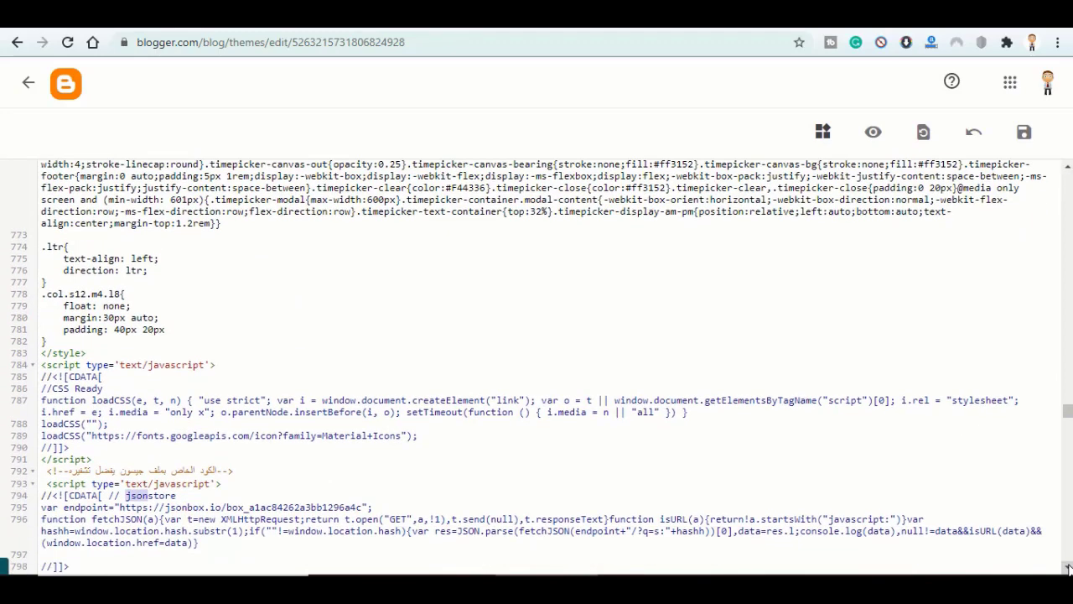
scroll(587, 377, down, 2)
Select and copy the old jsonbox endpoint URL on line 795
click(258, 411)
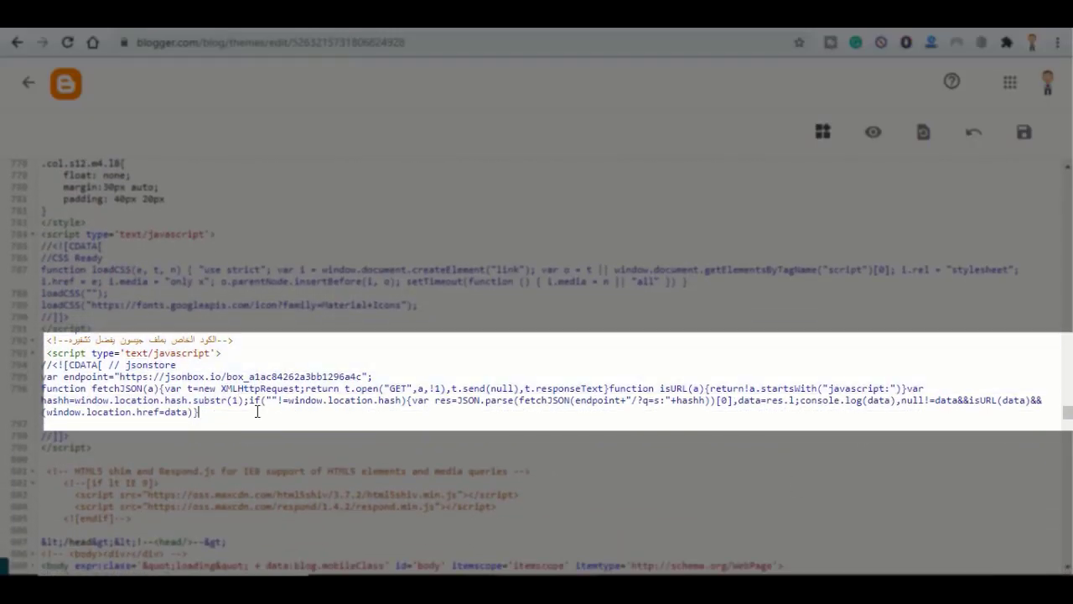
drag(122, 377, 364, 378)
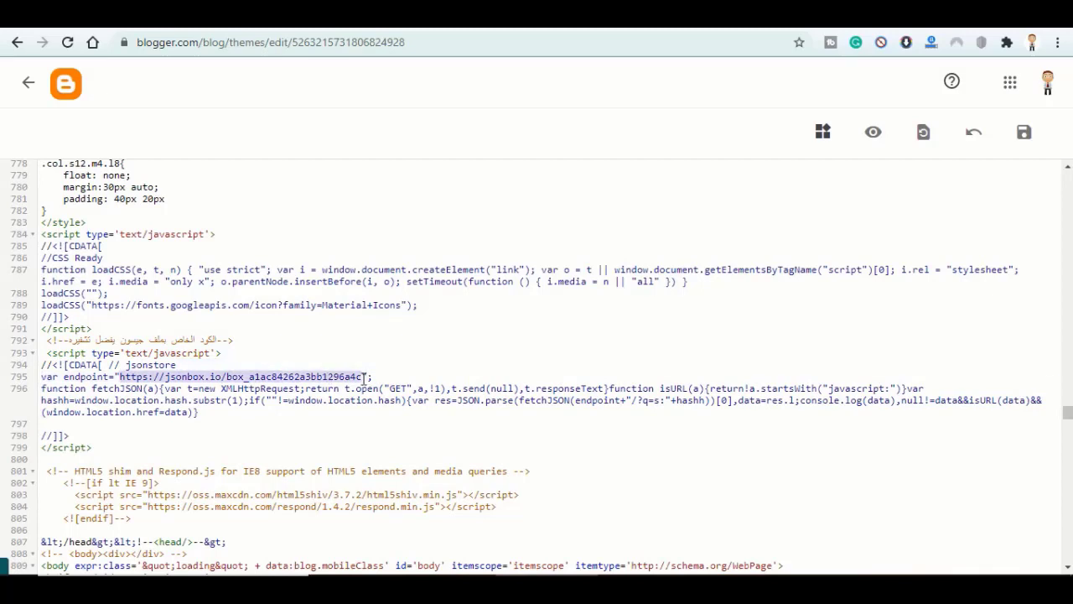
key(ctrl+c)
key(ctrl+Tab)
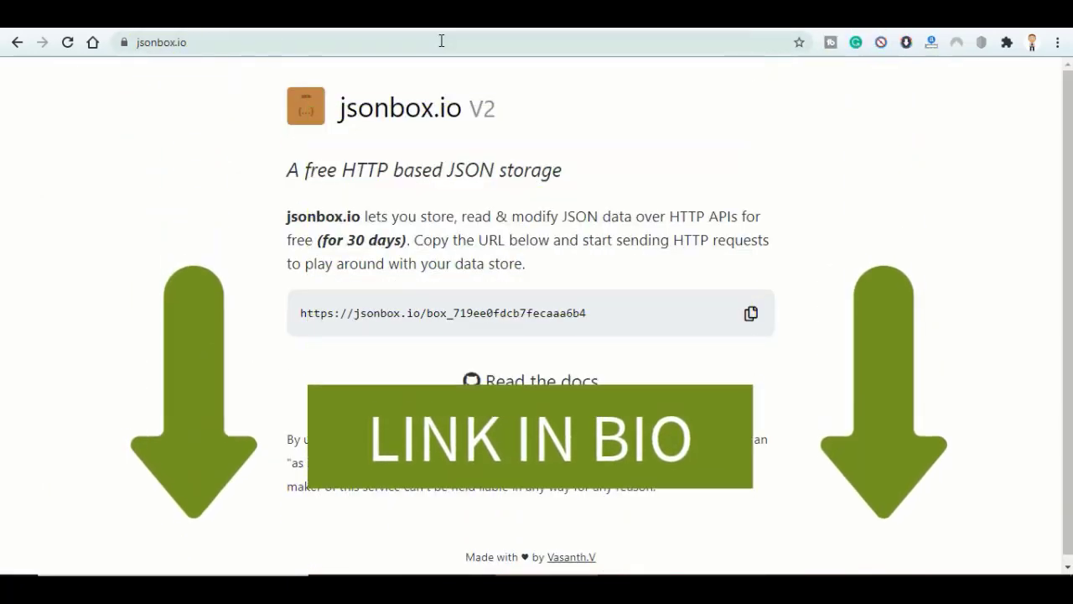
Reload jsonbox.io to generate a new box and copy its URL
click(67, 44)
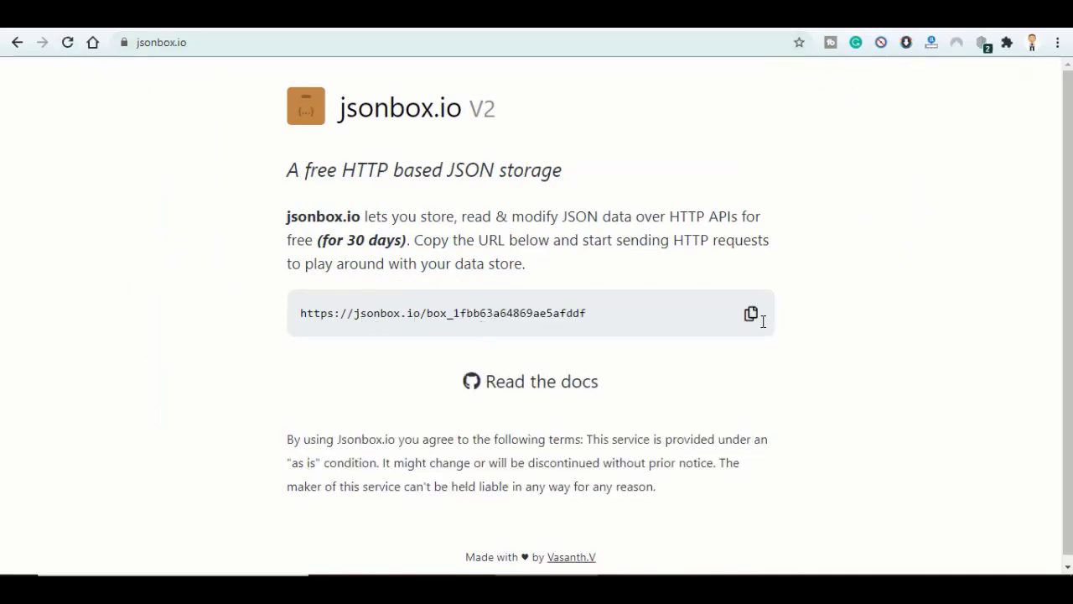
click(752, 316)
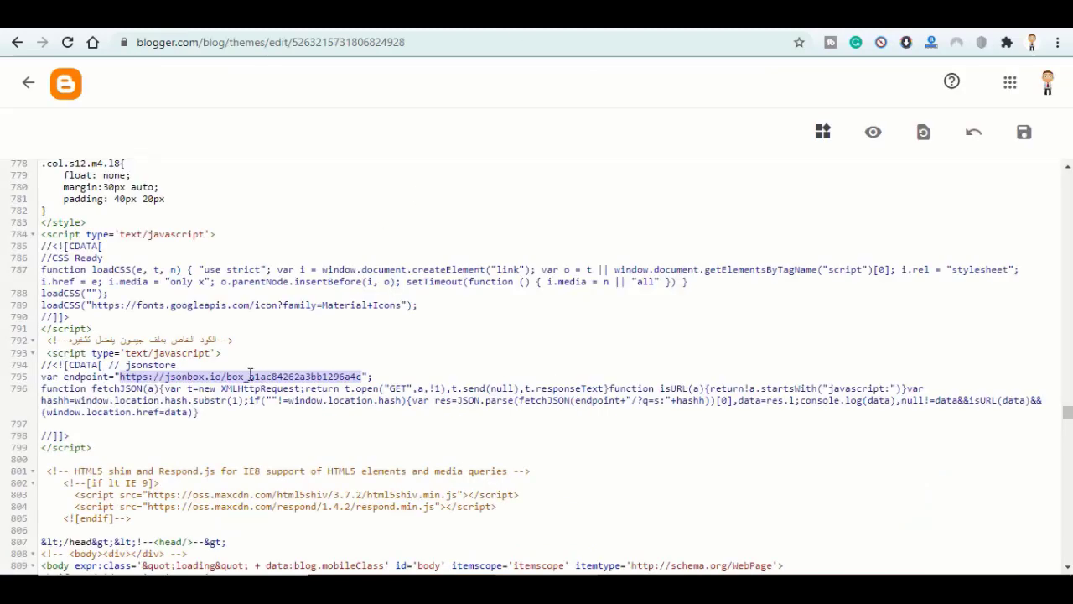
Paste the new box URL over the old endpoint, then copy script lines 795–796
key(ctrl+v)
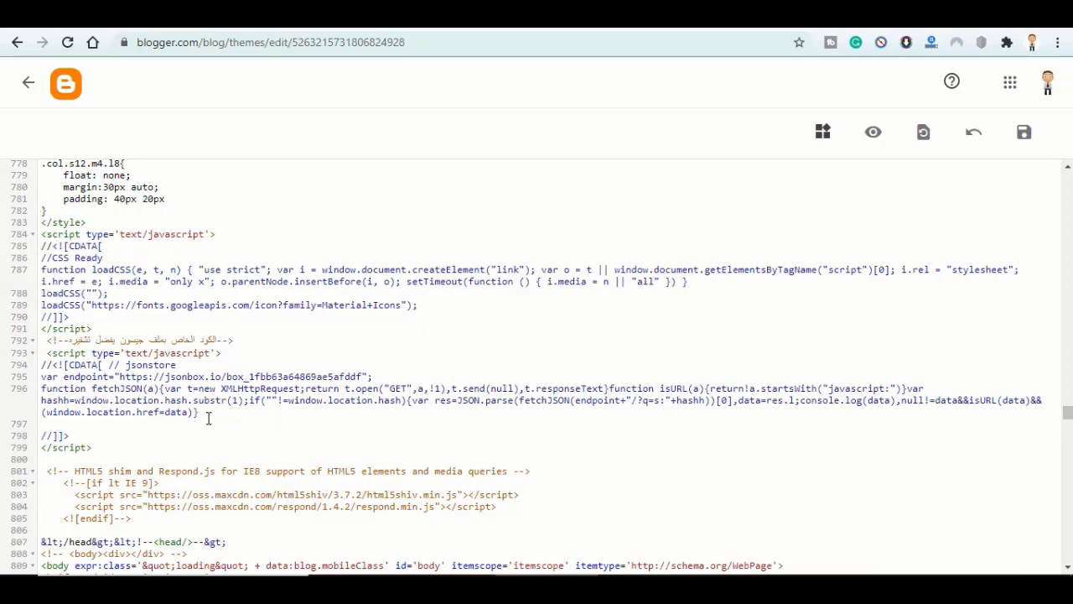
drag(199, 412, 44, 382)
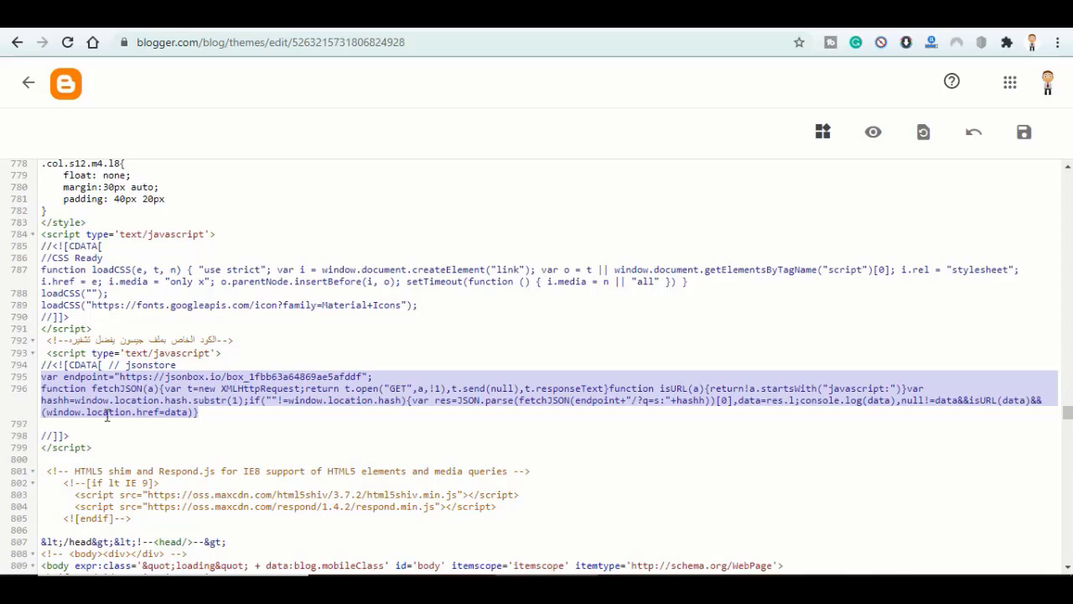
key(ctrl+c)
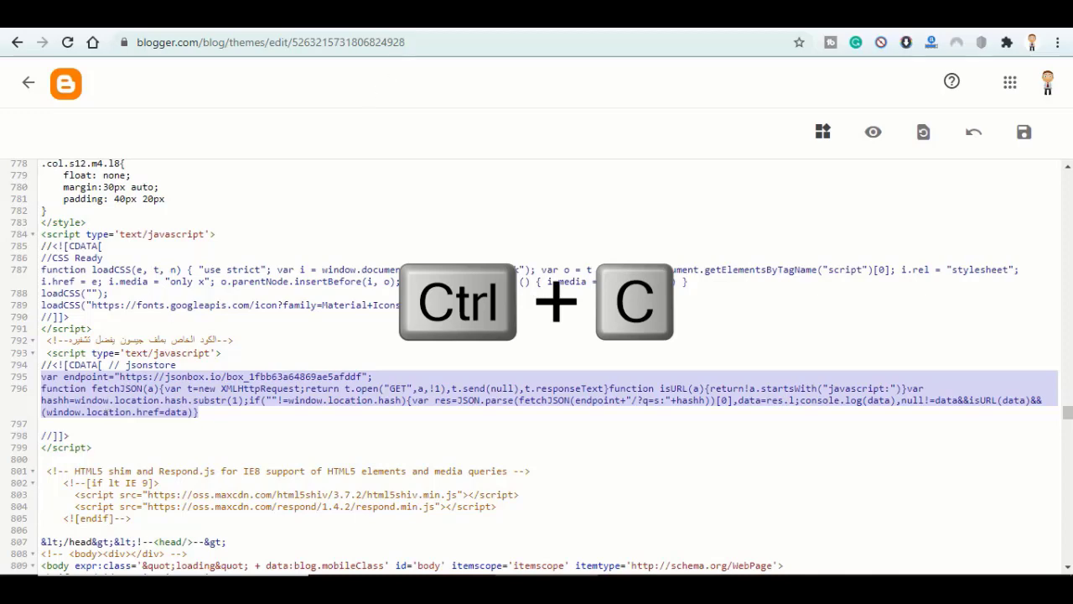
On obfuscator.io, select all of the default Hello World sample code
click(289, 16)
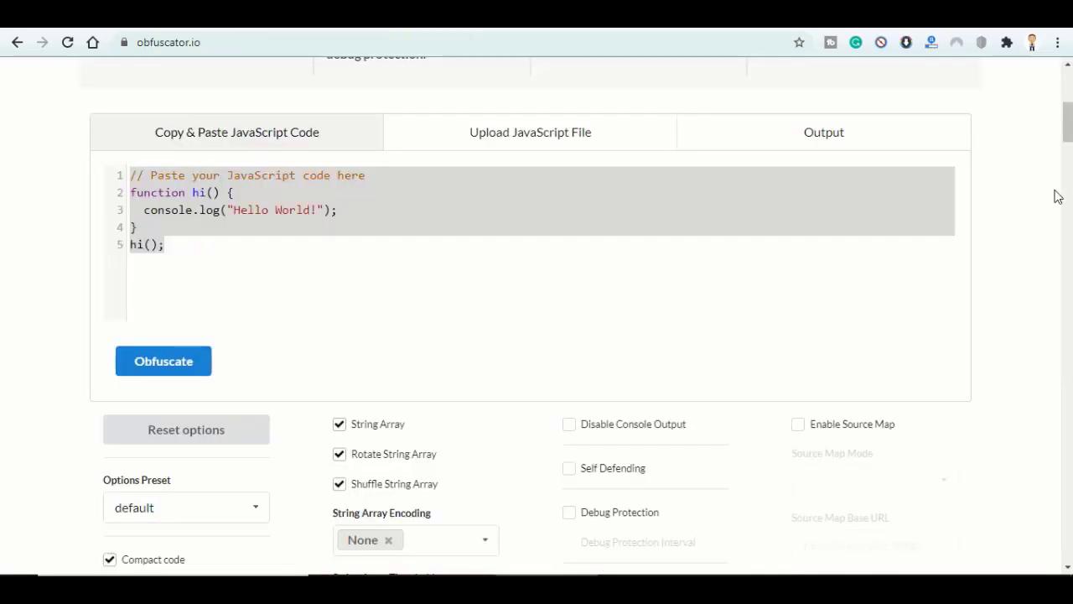
scroll(1070, 147, down, 2)
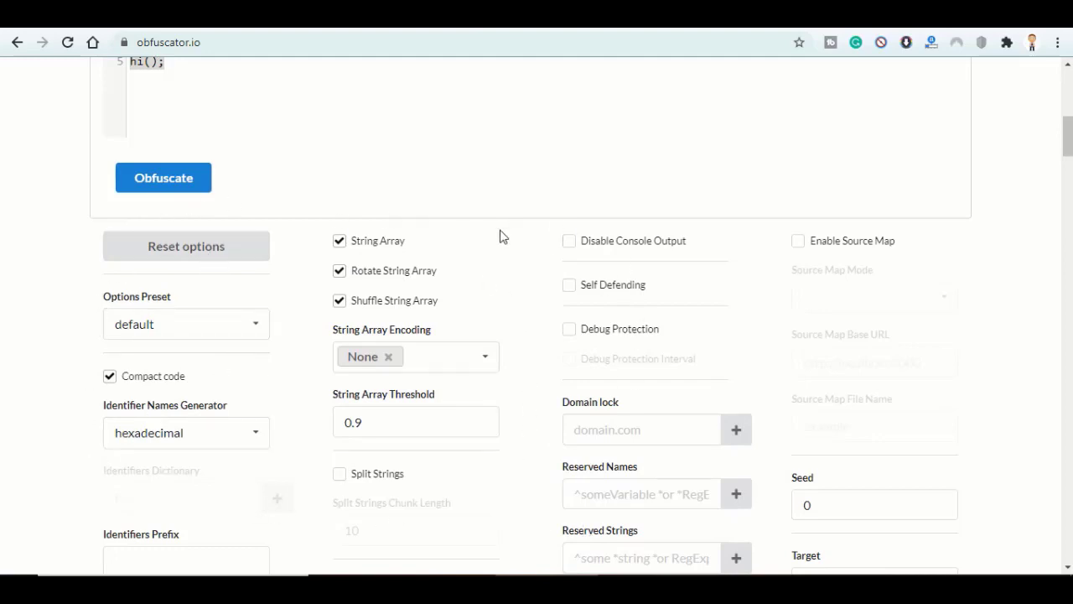
scroll(293, 331, up, 3)
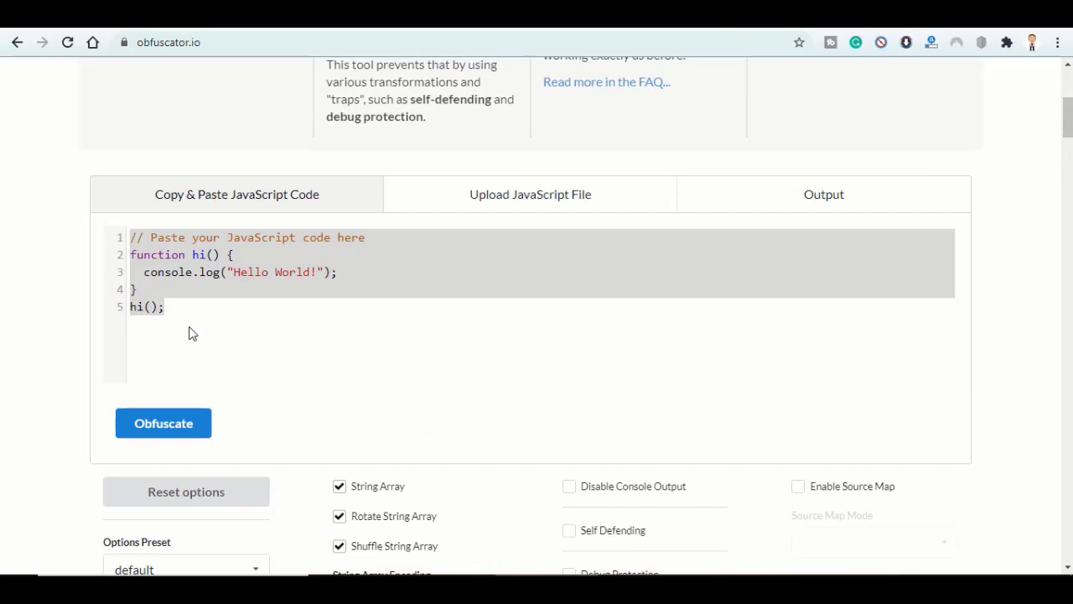
click(191, 334)
key(ctrl+a)
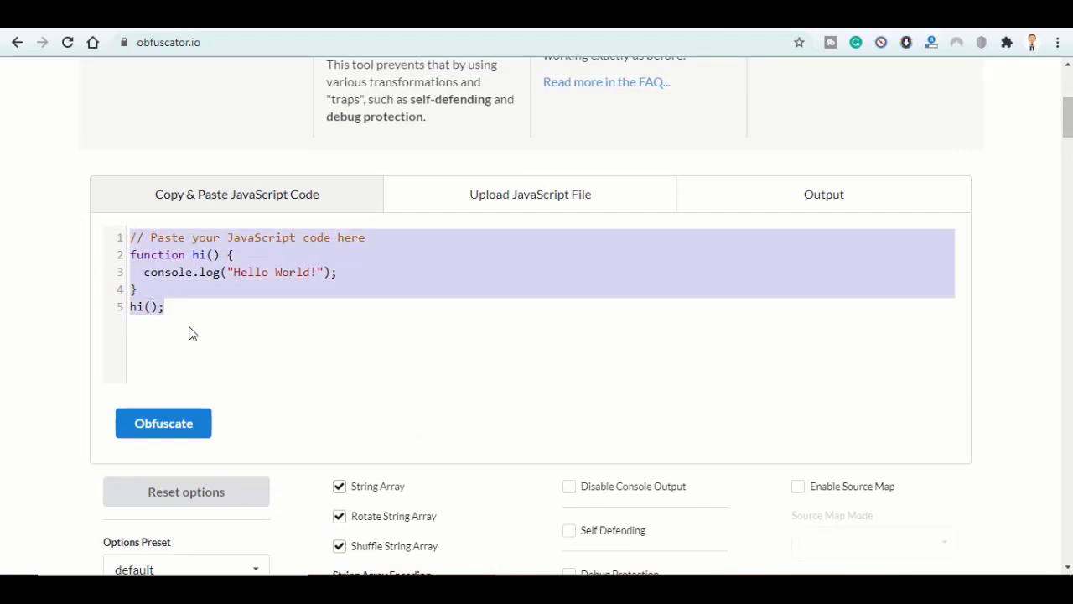
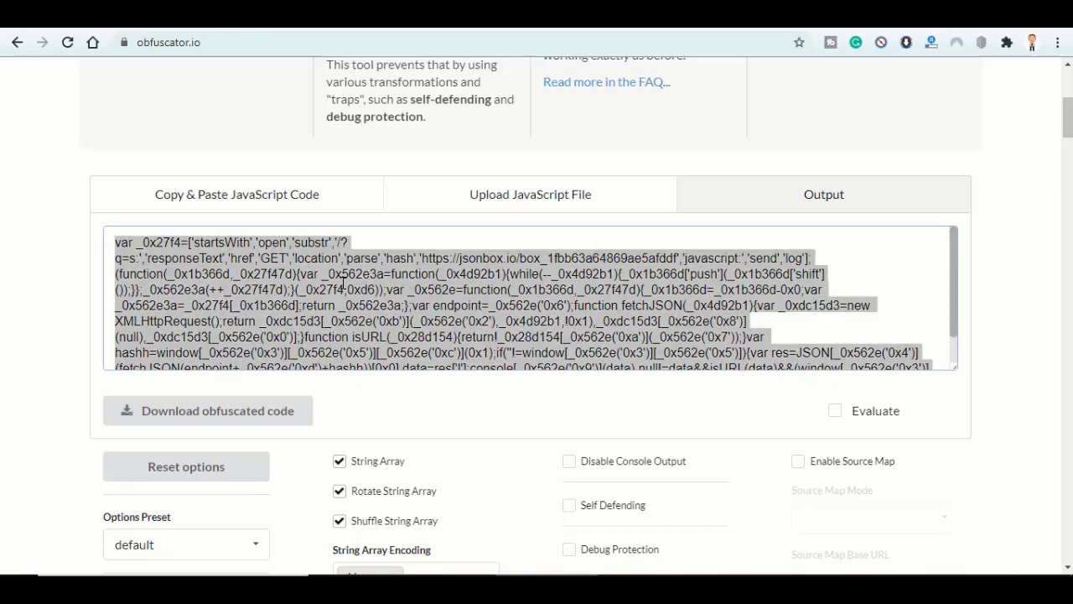
Replace the jsonbox script in the Blogger theme code with the obfuscated output code
key(ctrl+a)
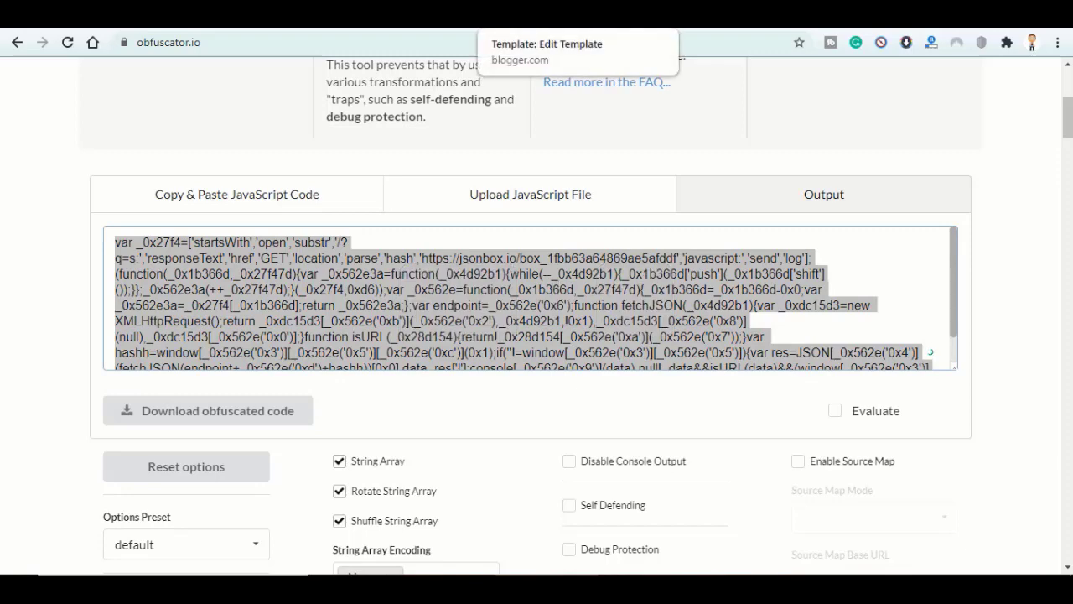
click(502, 13)
key(ctrl+v)
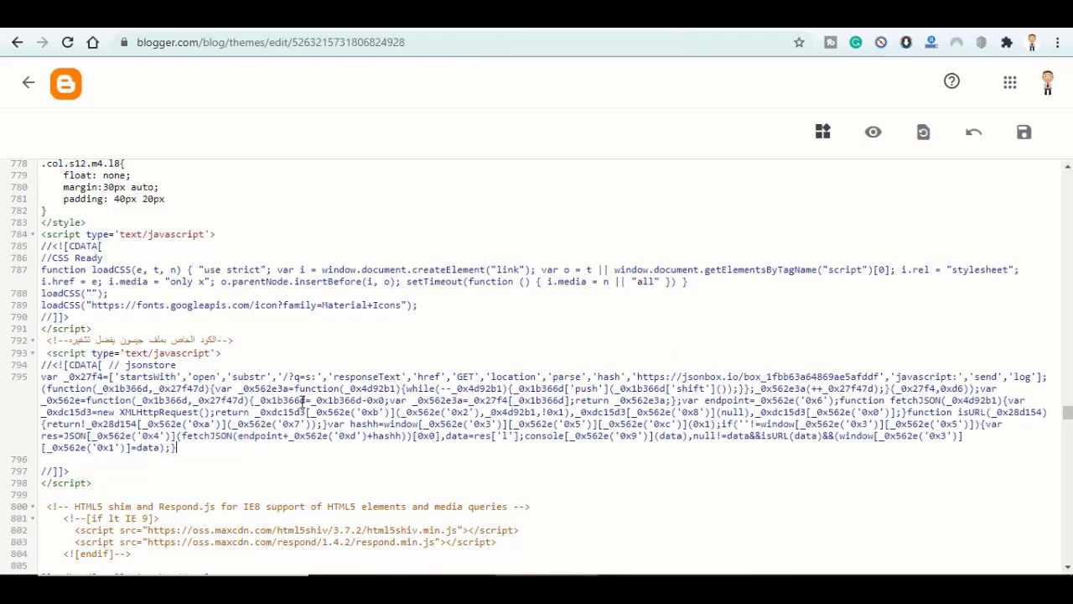
Save the edited theme code and view the live redirecting2 blog from the Theme page
click(1025, 134)
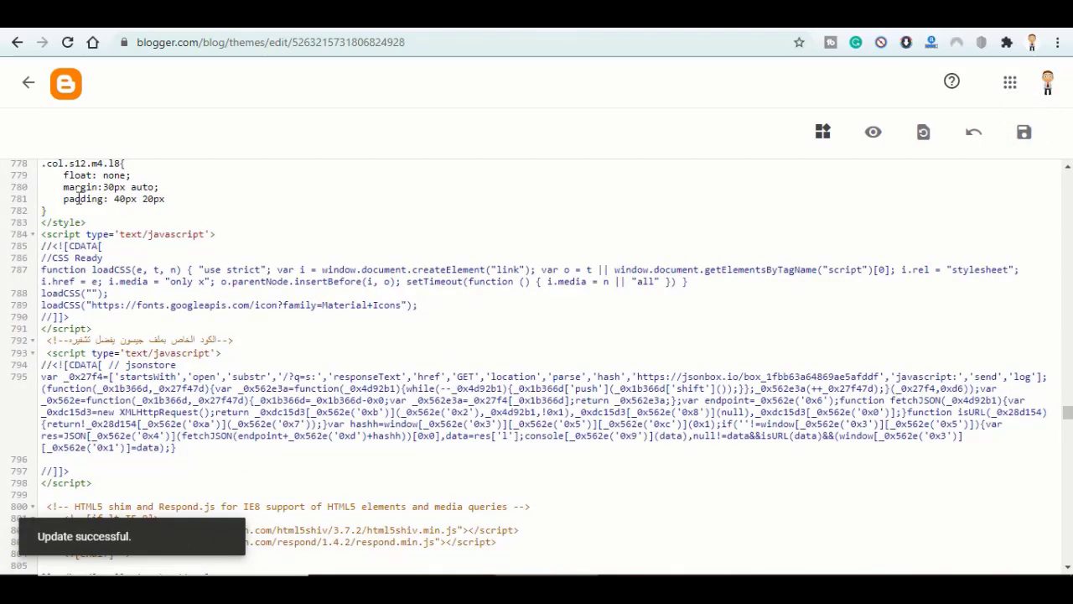
click(29, 91)
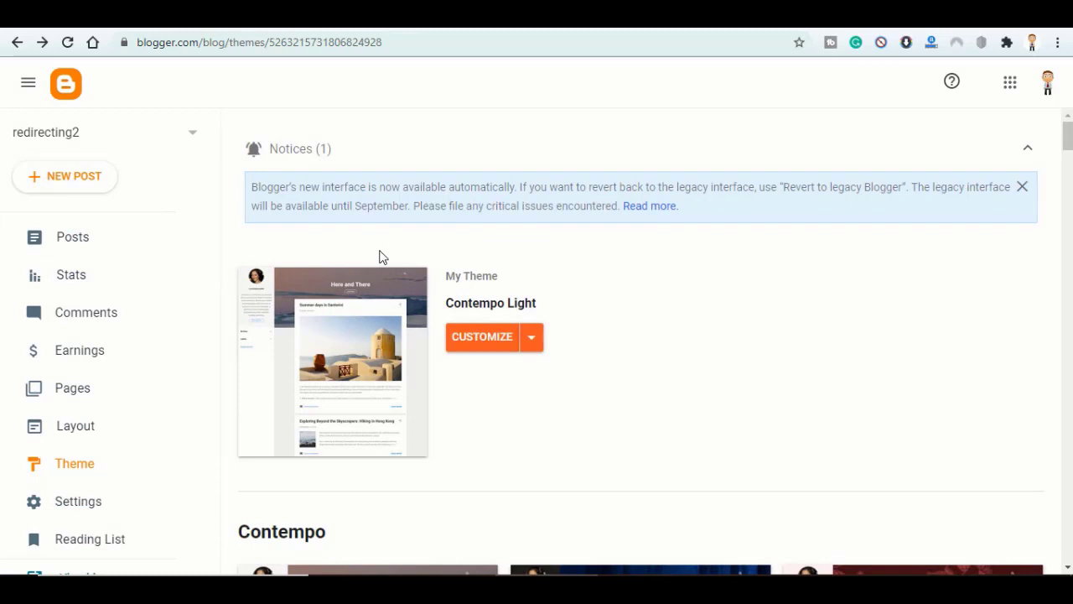
scroll(215, 198, down, 2)
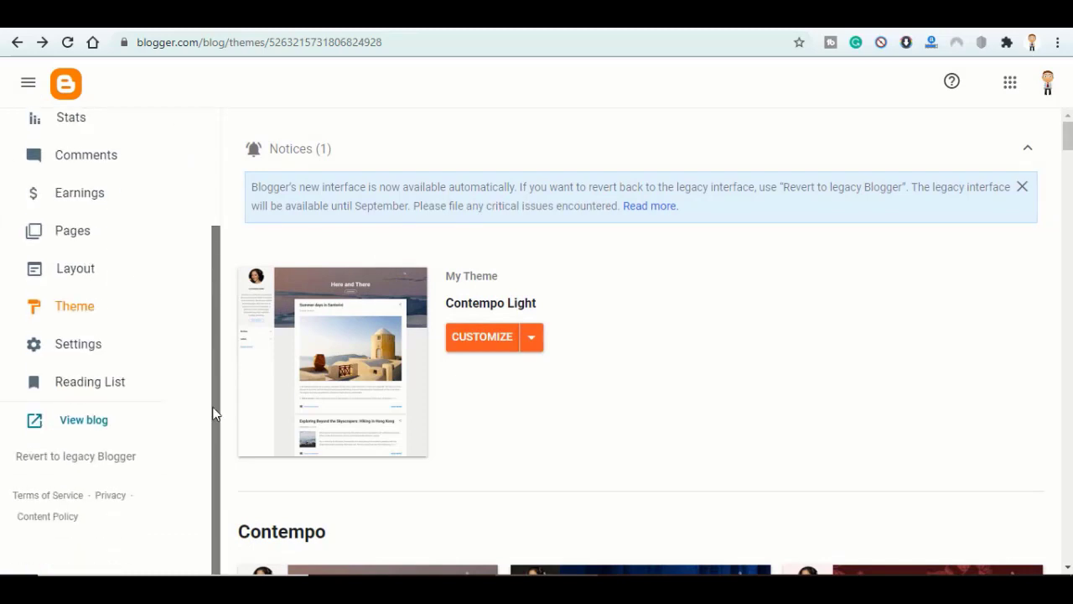
click(67, 427)
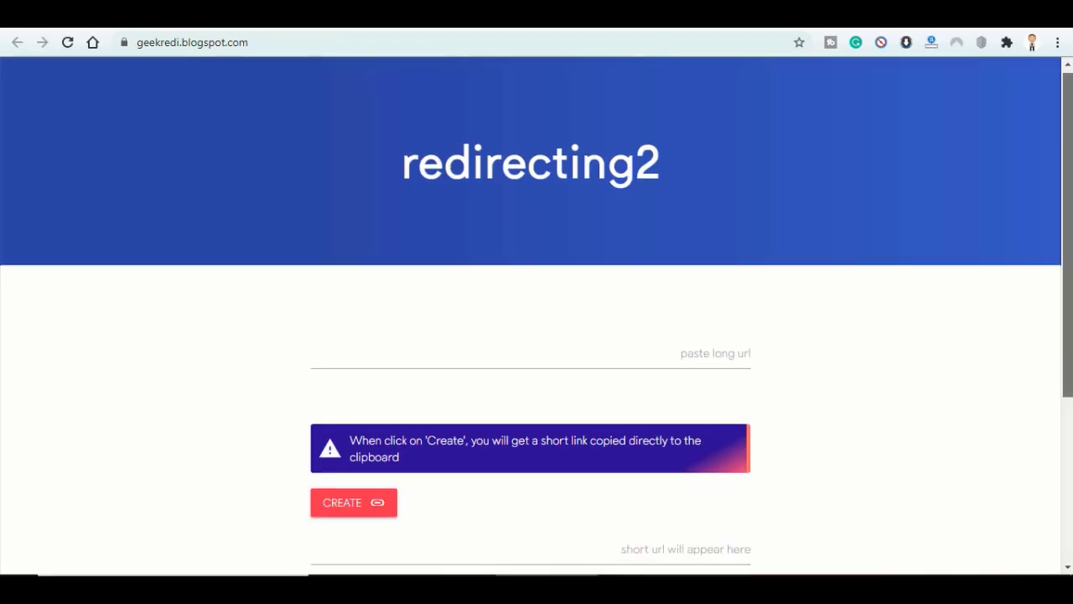
Copy the geekblogging.com homepage address to use as the long link
scroll(537, 324, down, 3)
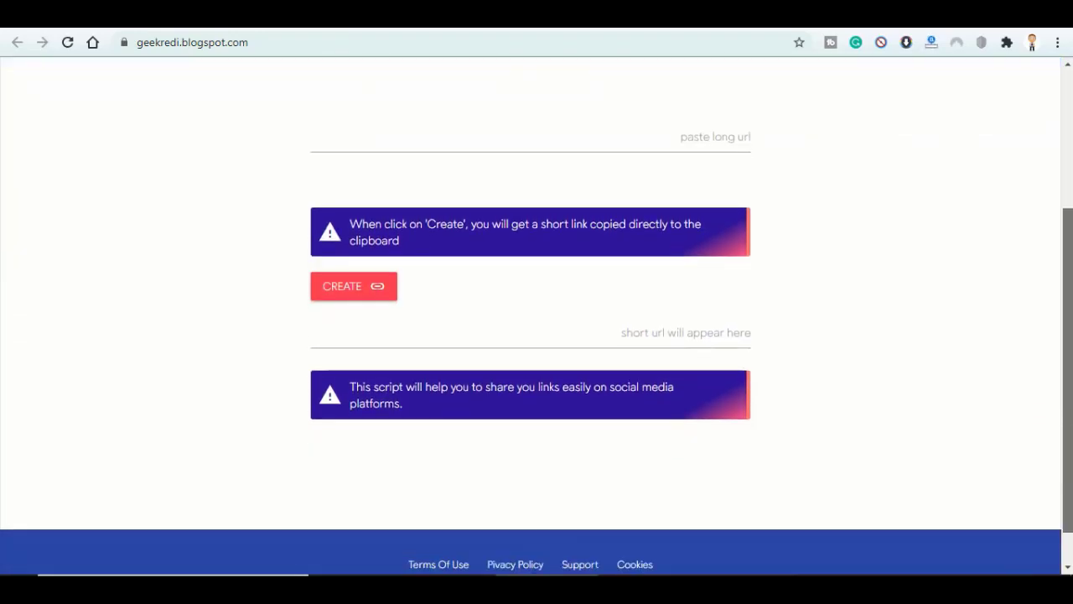
scroll(753, 288, down, 1)
scroll(753, 287, up, 3)
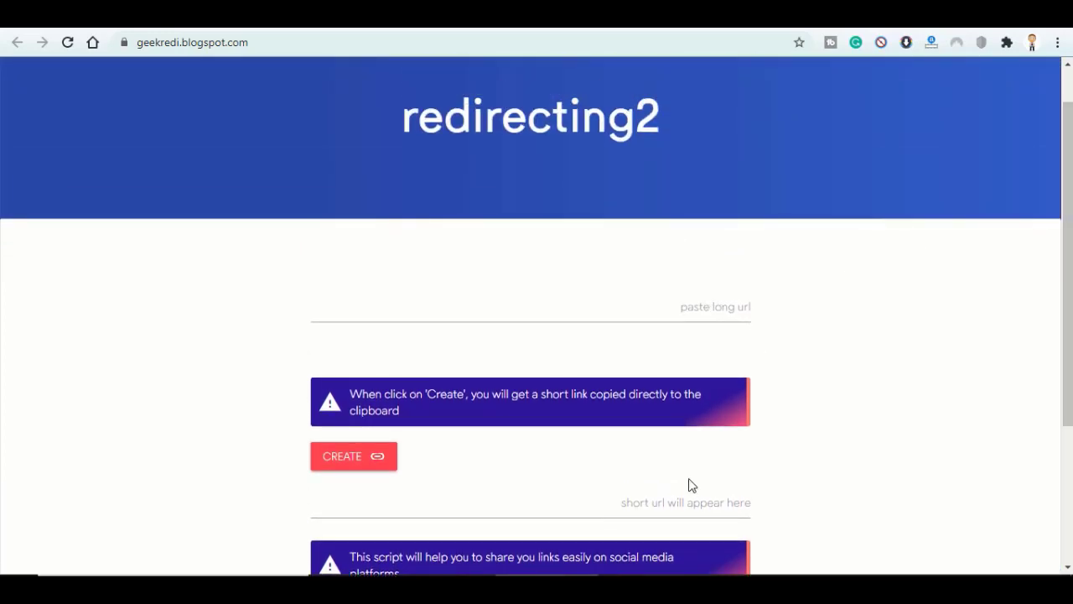
click(372, 467)
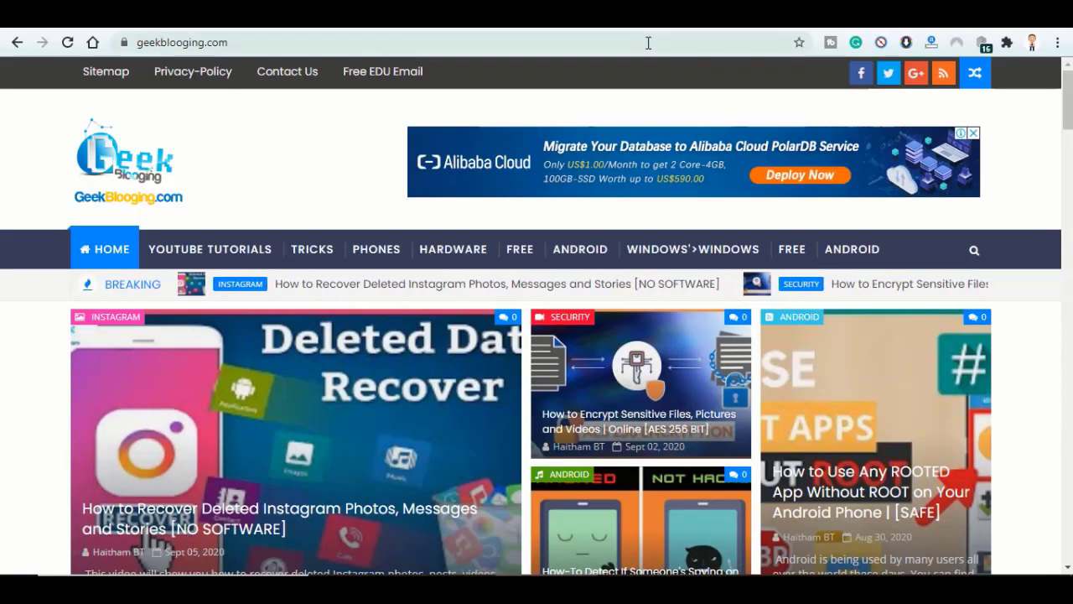
click(646, 41)
key(ctrl+v)
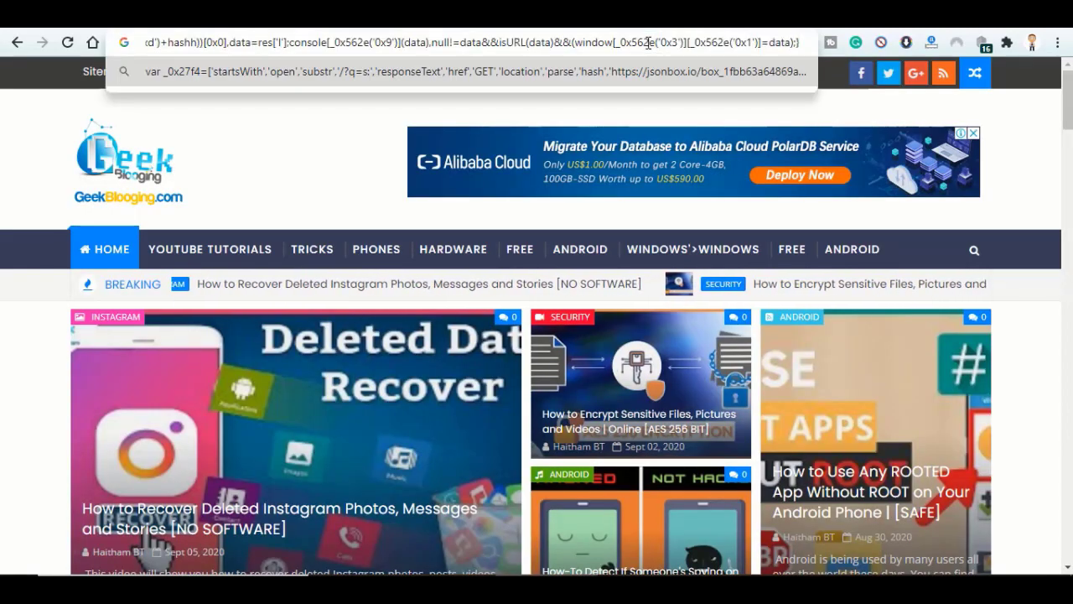
key(Escape)
key(ctrl+c)
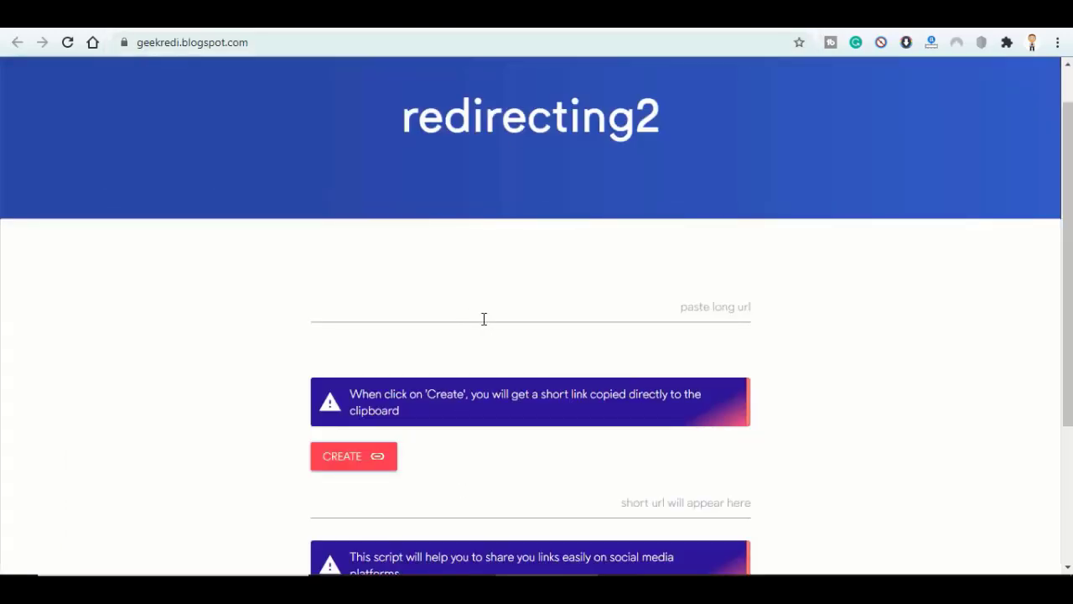
click(484, 319)
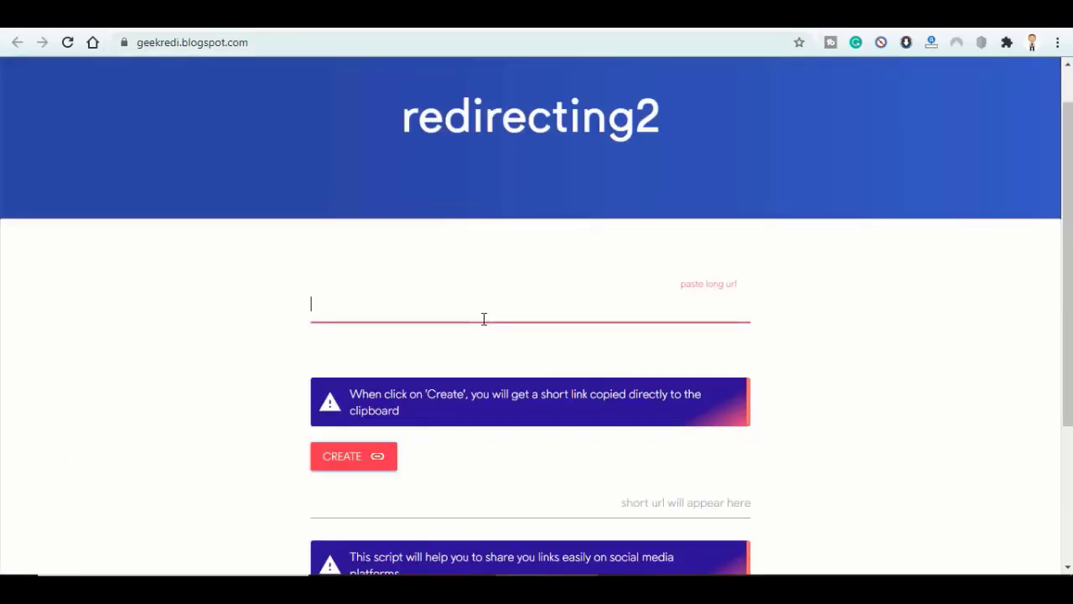
key(ctrl+v)
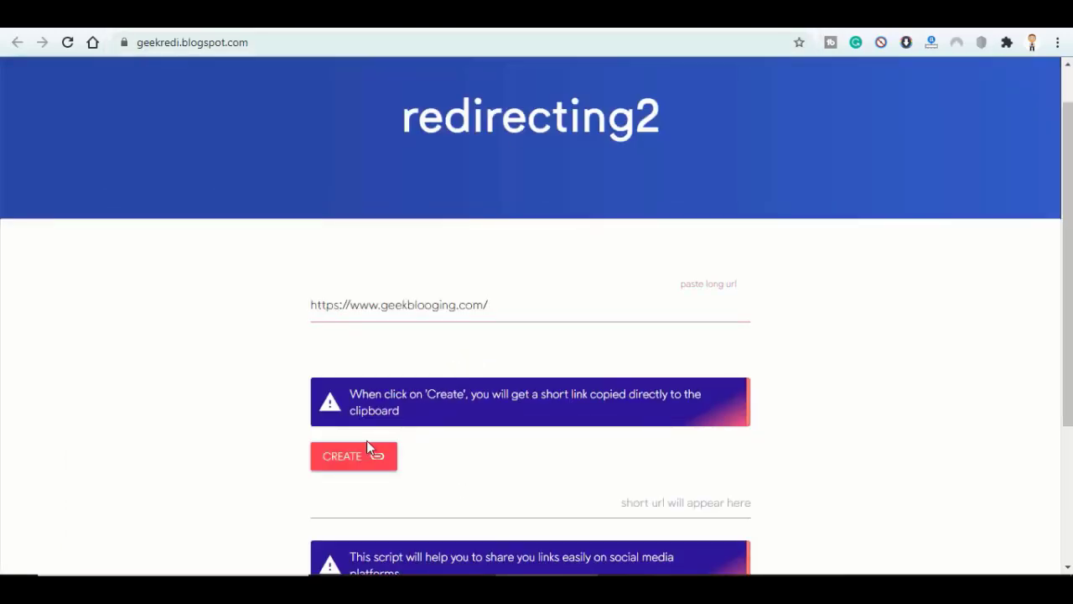
click(354, 460)
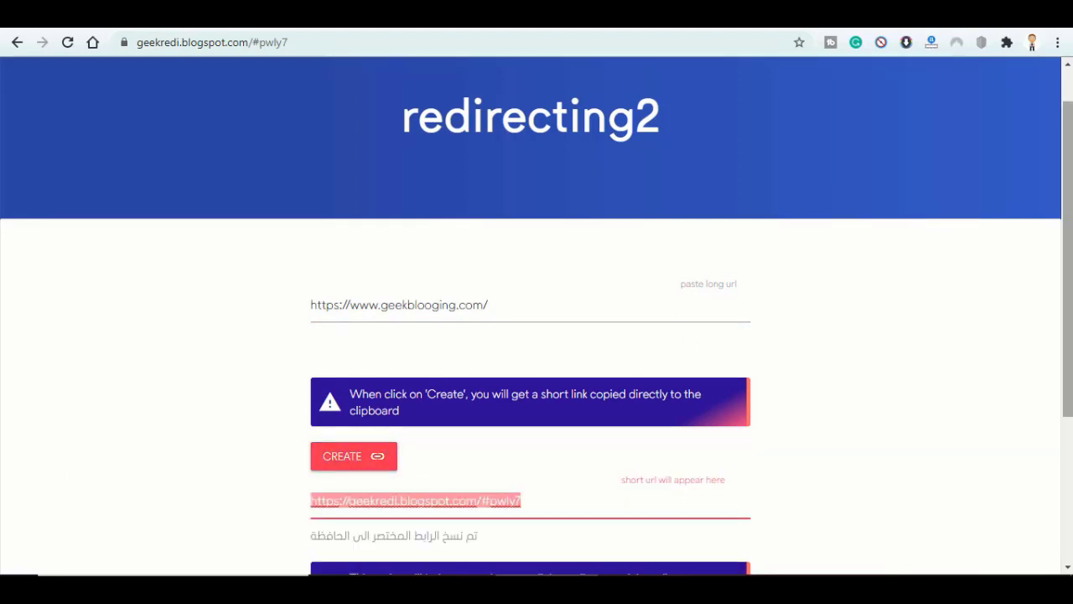
scroll(420, 386, down, 2)
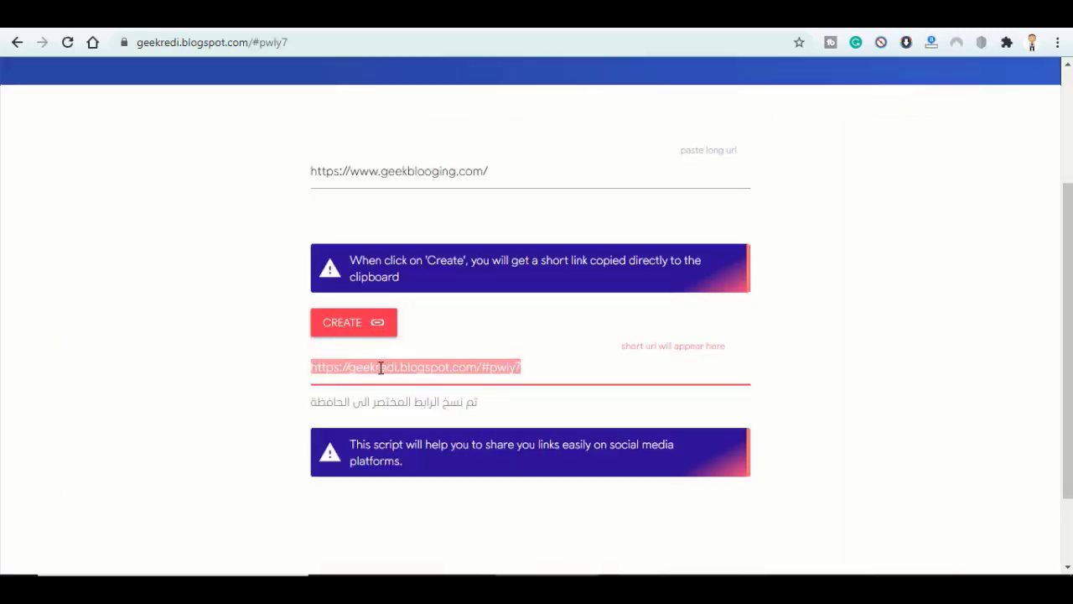
click(359, 367)
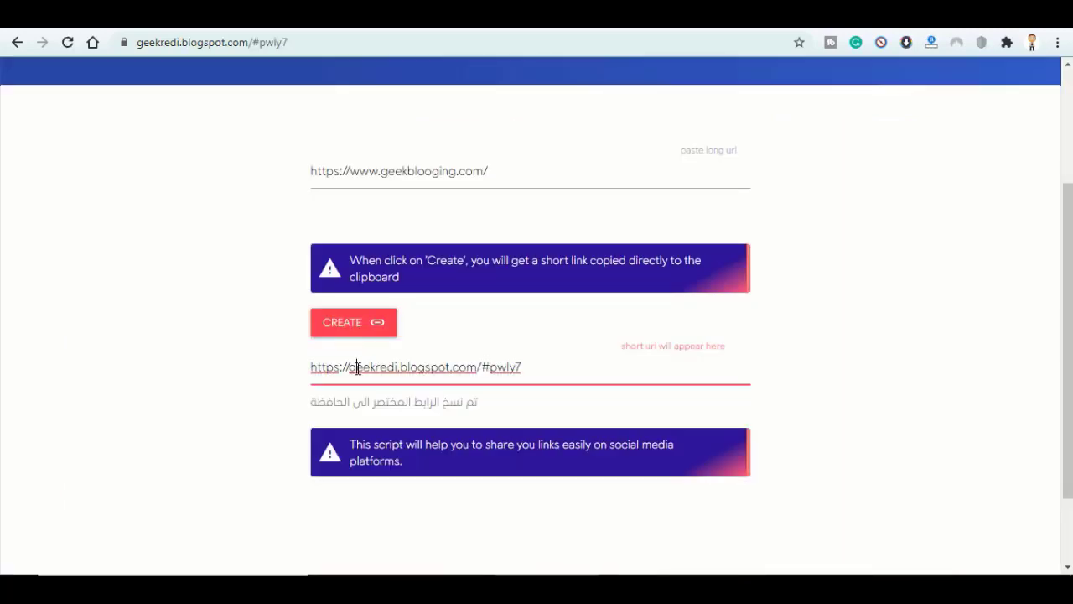
drag(349, 367, 400, 367)
drag(472, 375, 532, 374)
click(532, 373)
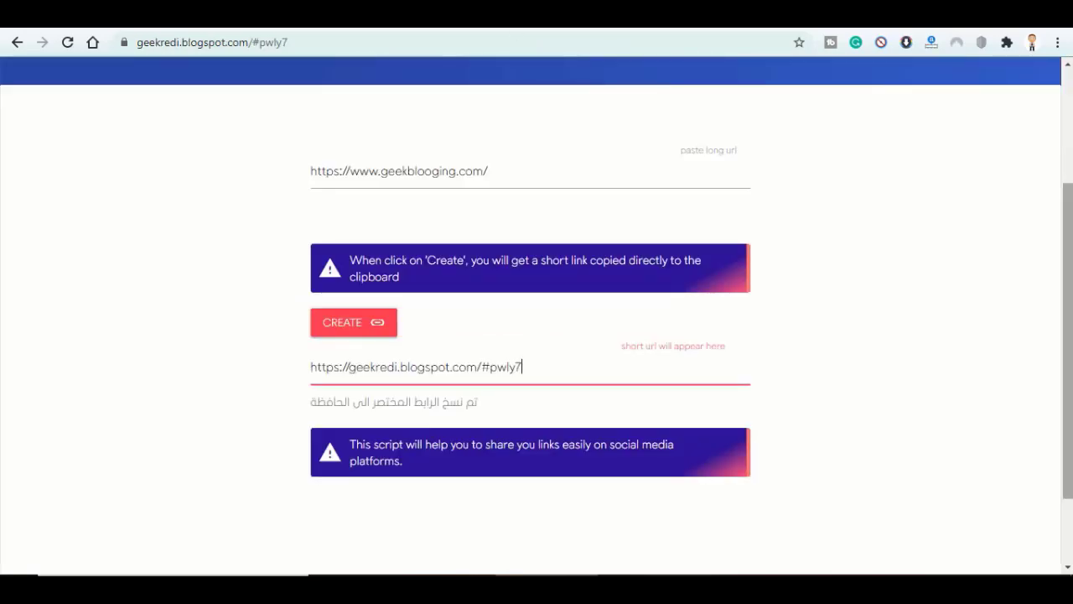
scroll(1061, 250, up, 3)
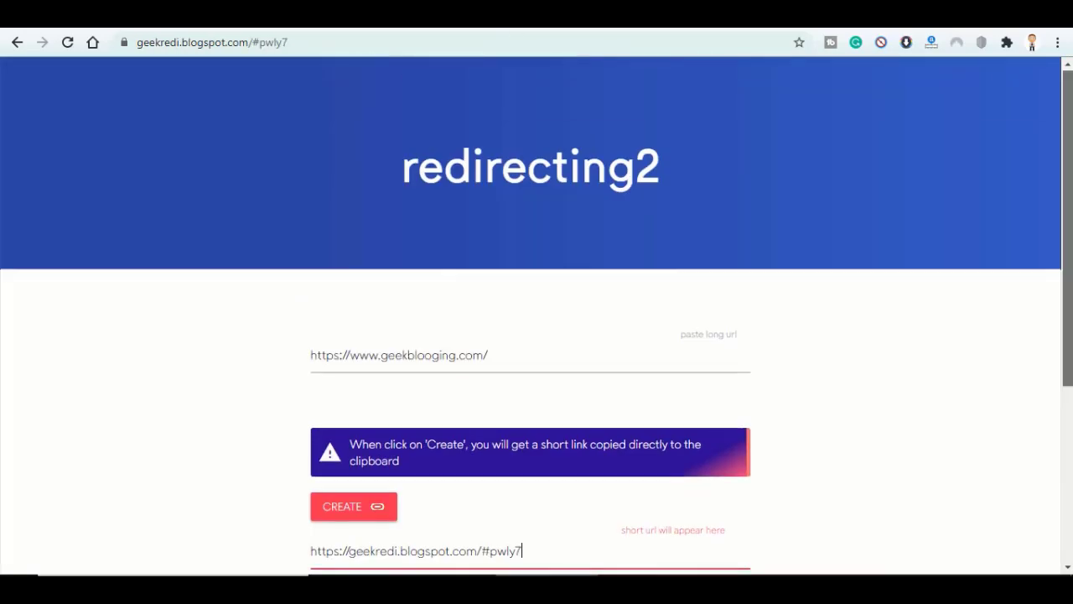
scroll(536, 336, down, 2)
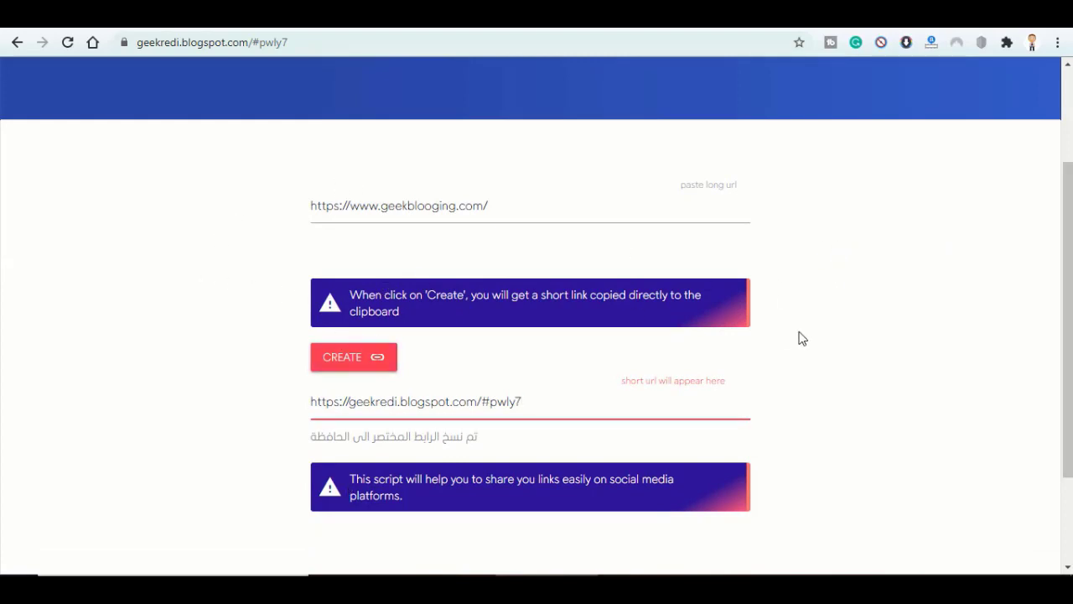
scroll(800, 338, down, 2)
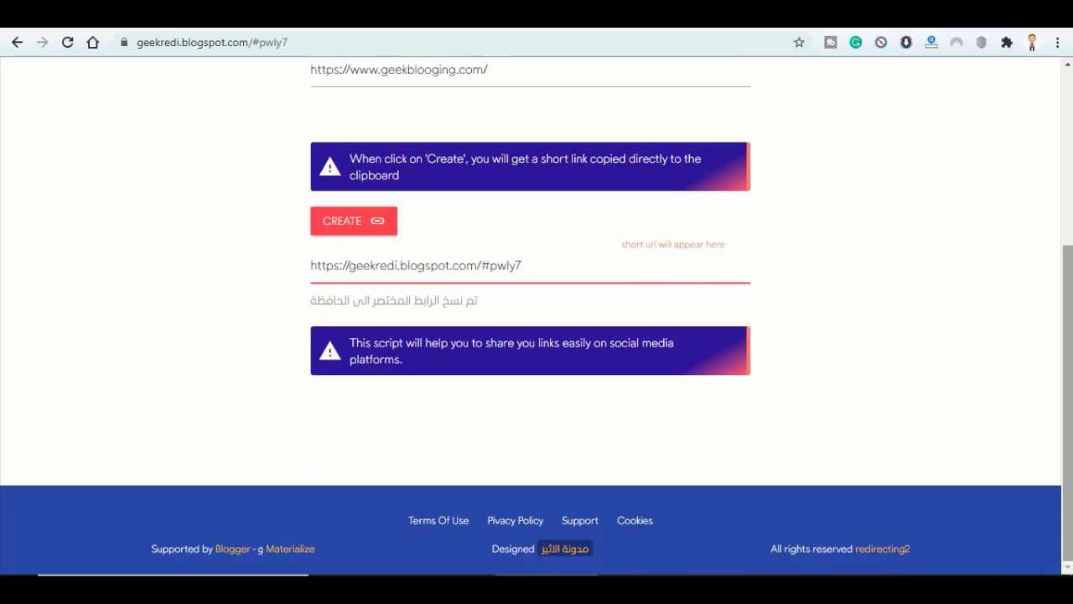
scroll(536, 315, up, 4)
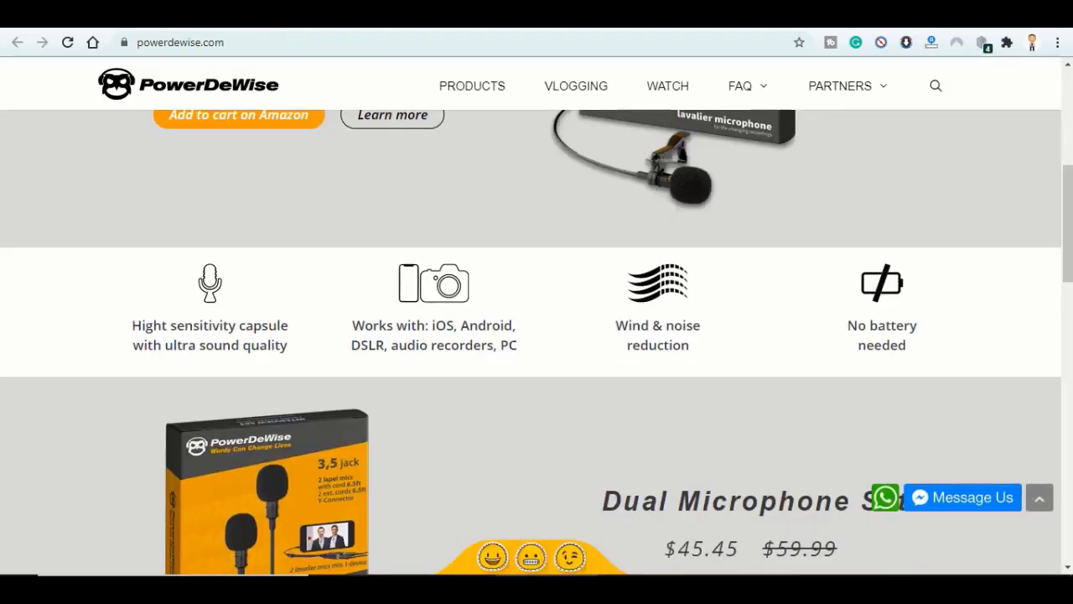
Highlight the Lavalier Microphone's $39.49 sale price on powerdewise.com
scroll(537, 342, up, 2)
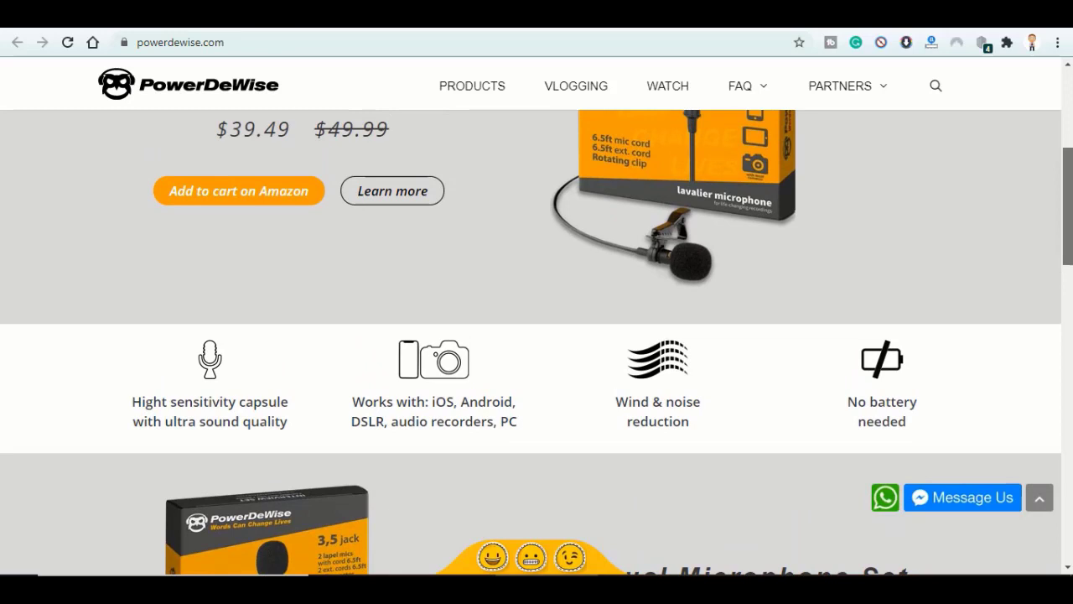
scroll(537, 343, up, 1)
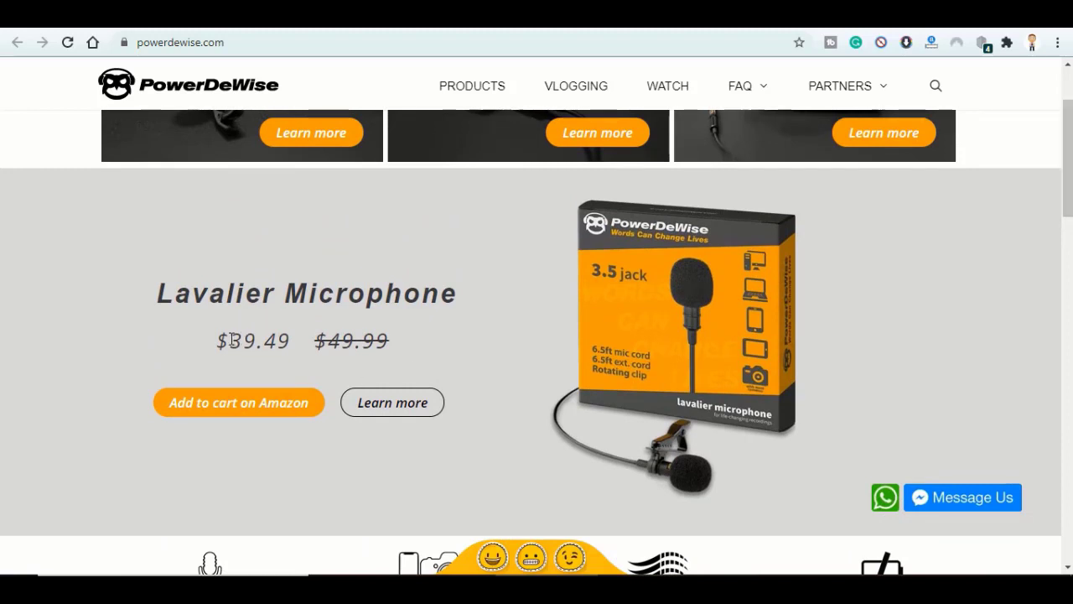
drag(230, 341, 274, 347)
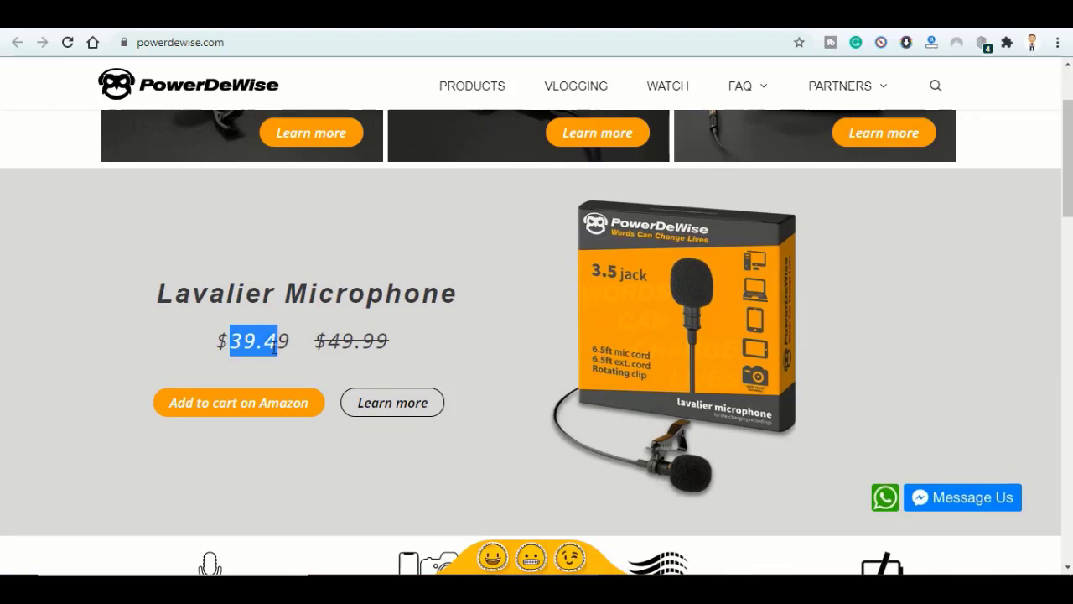